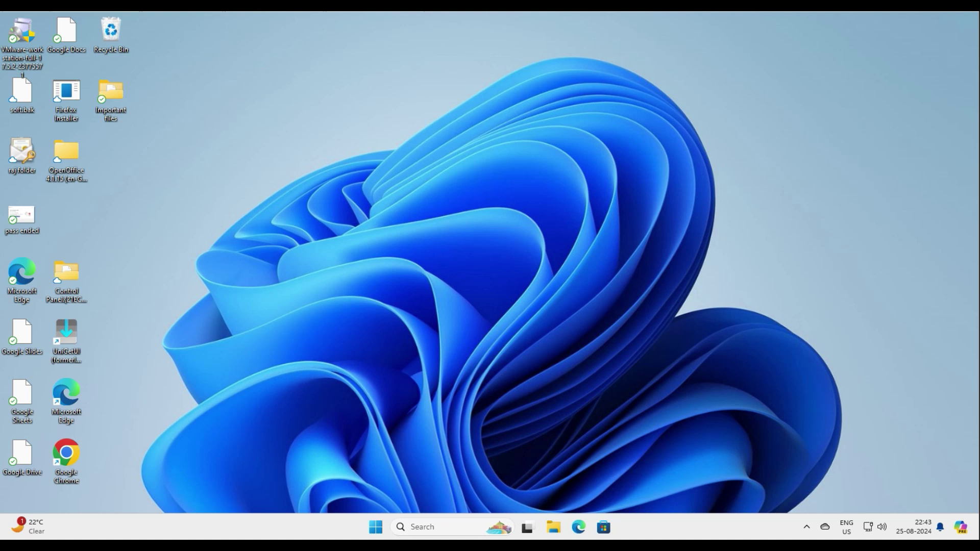
Open and dismiss the Start menu, then launch Google Chrome from its desktop shortcut.
key(super)
key(super)
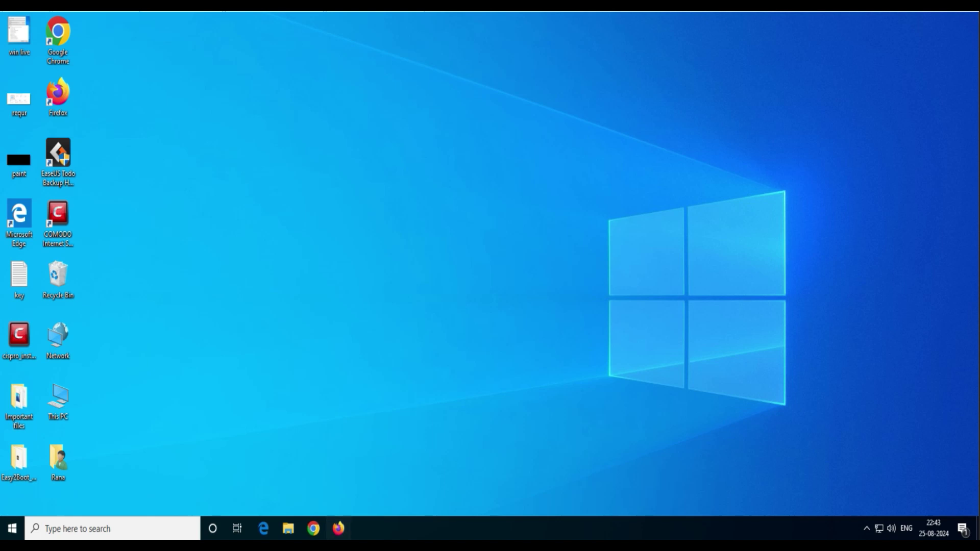
key(super)
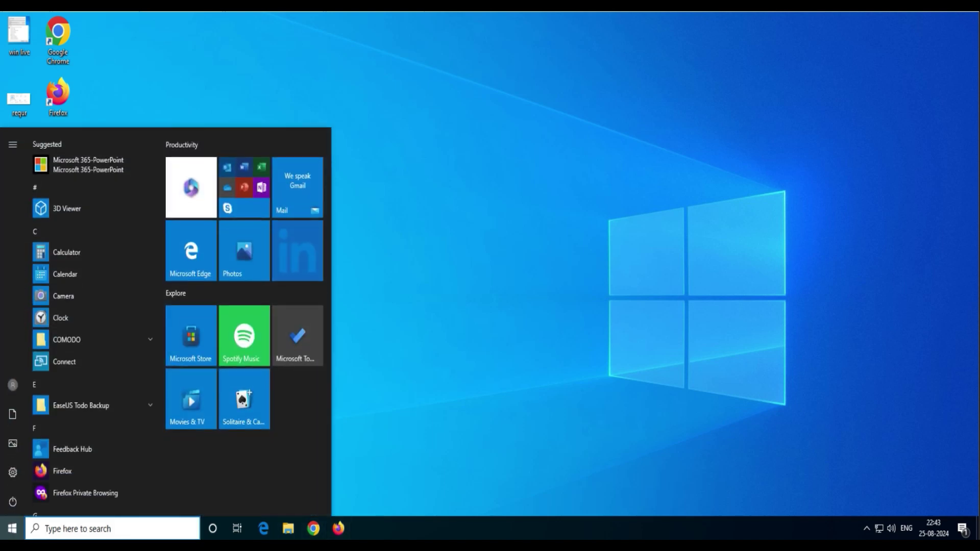
key(super)
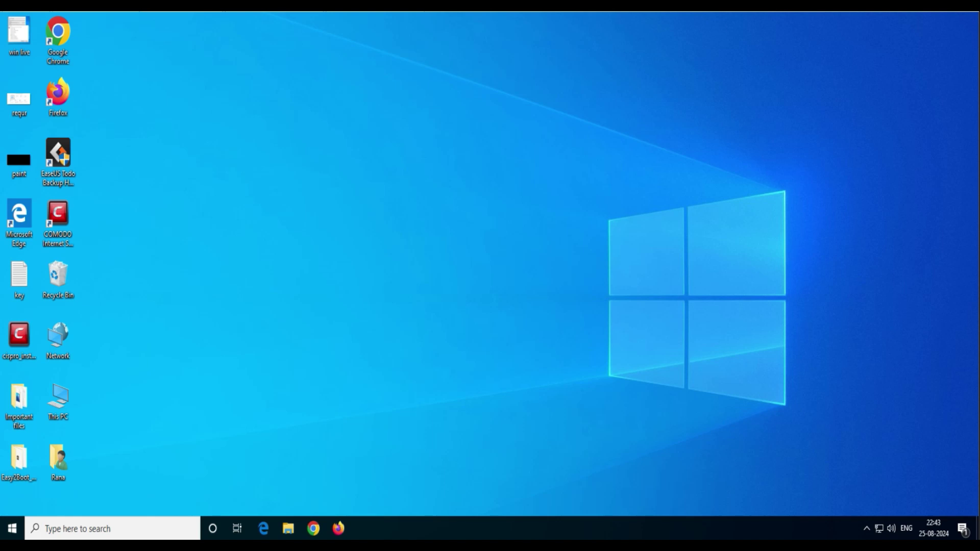
click(58, 40)
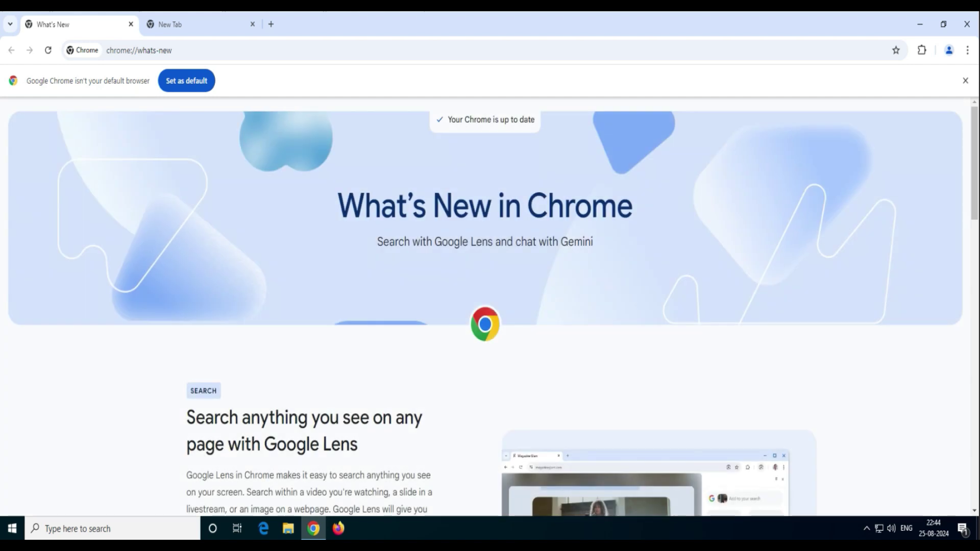
Close What's New, search 'anydesk', open anydesk.com, download AnyDesk for Windows, and check its progress.
click(131, 24)
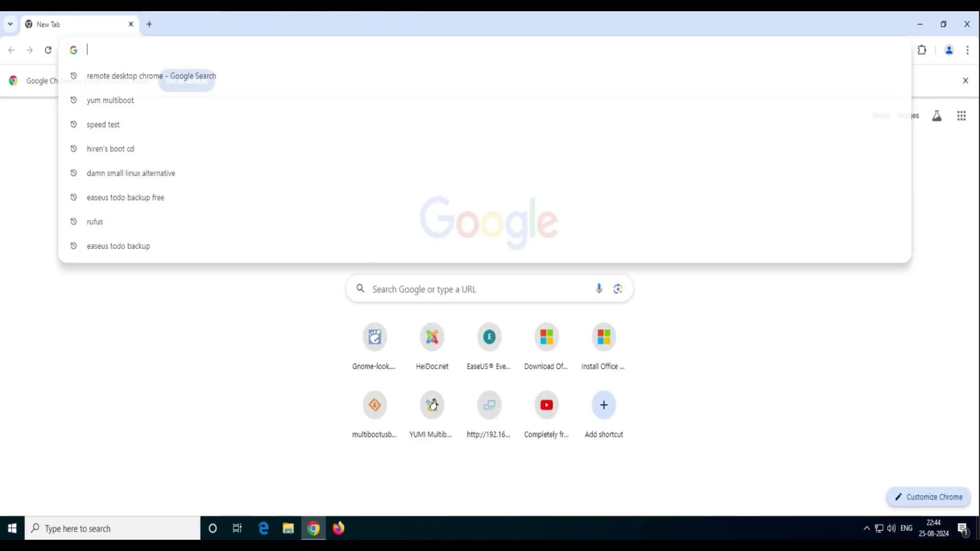
text(anydesk)
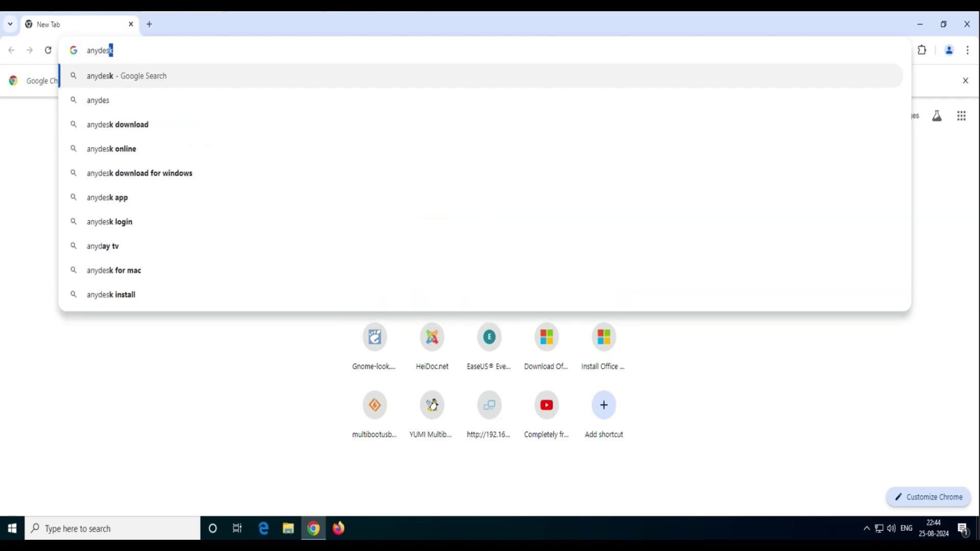
key(Return)
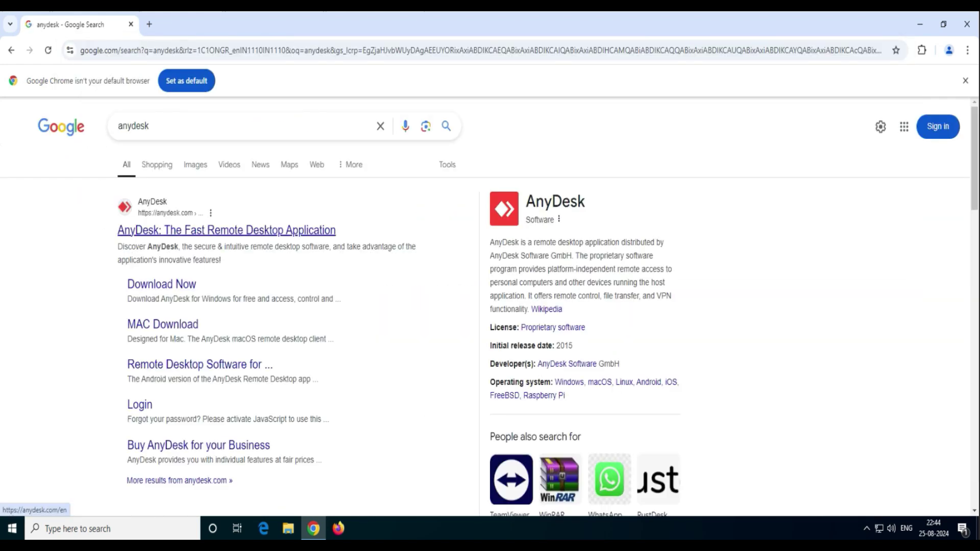
click(226, 230)
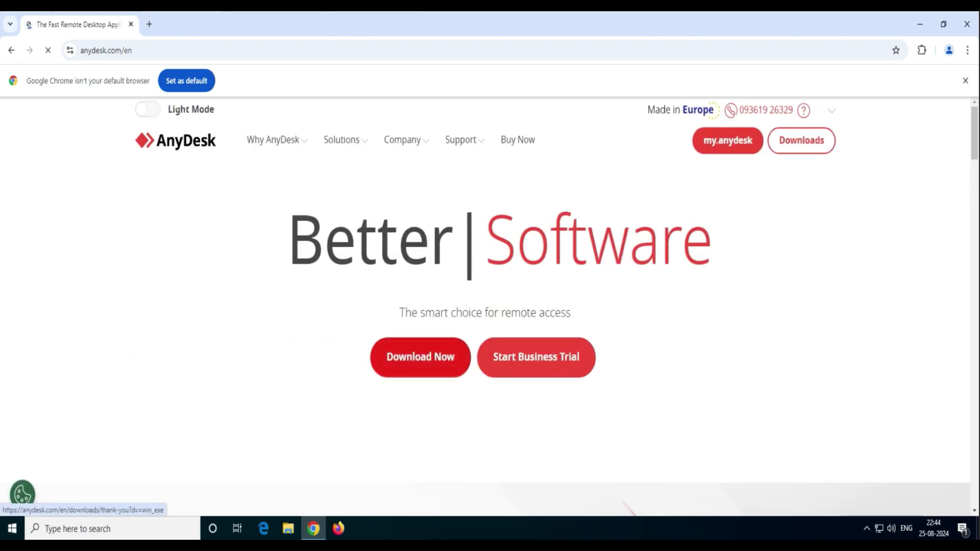
click(420, 357)
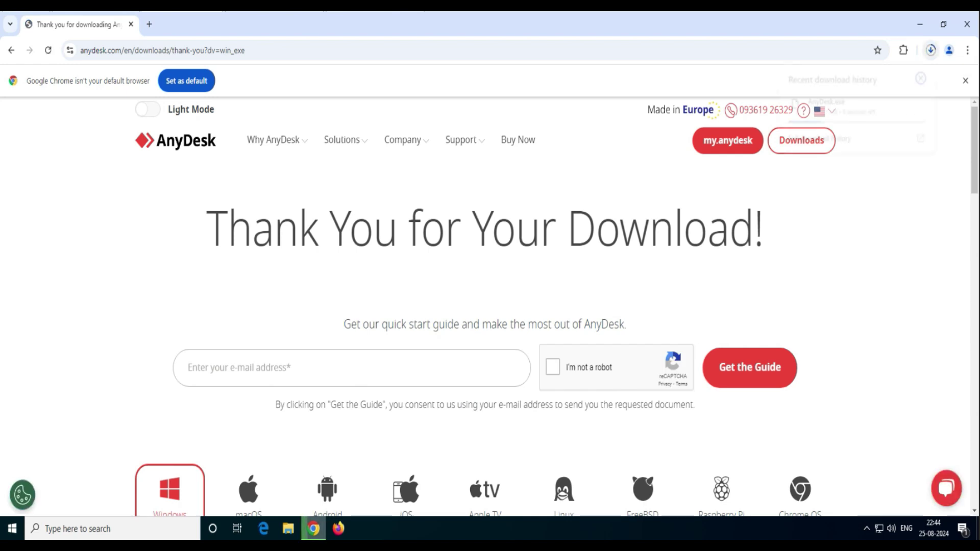
click(931, 50)
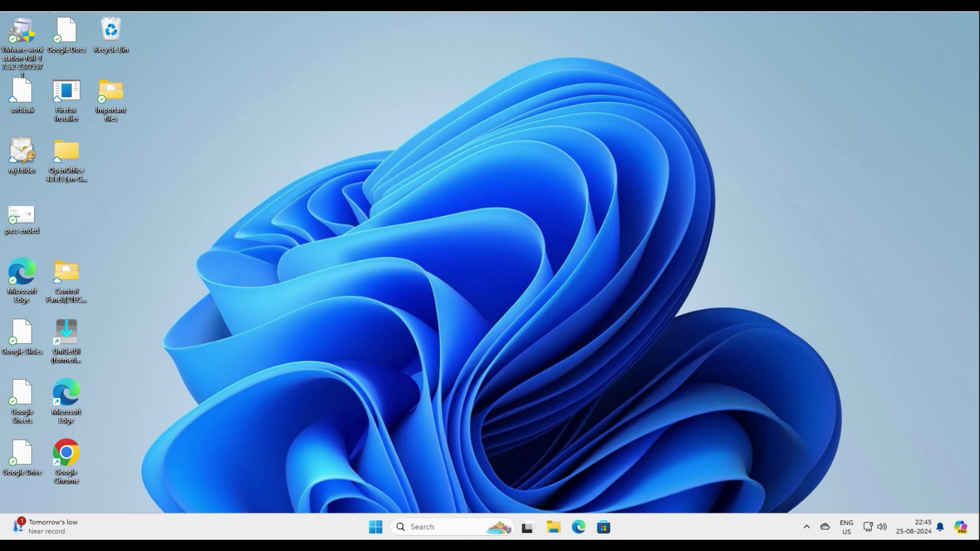
Launch Chrome, search 'anydesk', open anydesk.com and download AnyDesk for Windows on the Windows 11 PC.
key(Return)
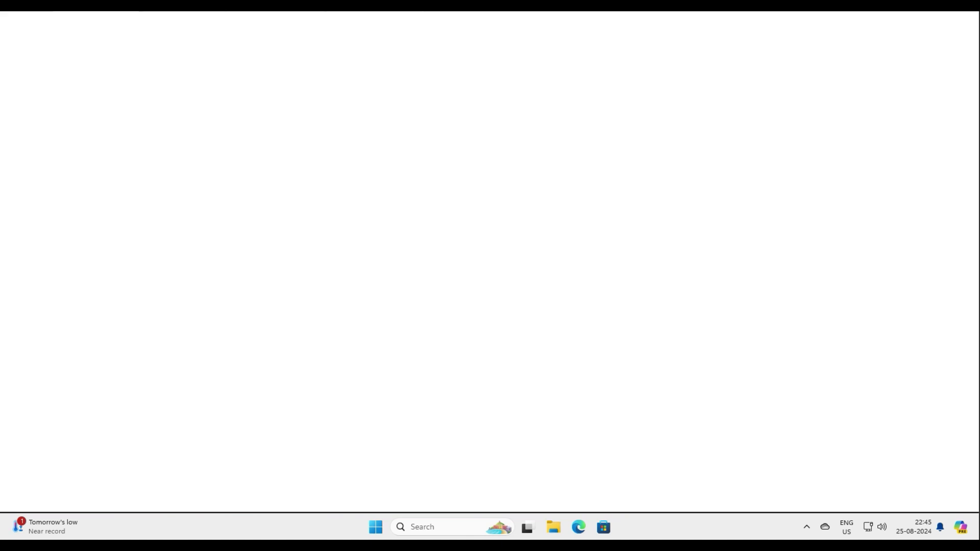
text(anydesk)
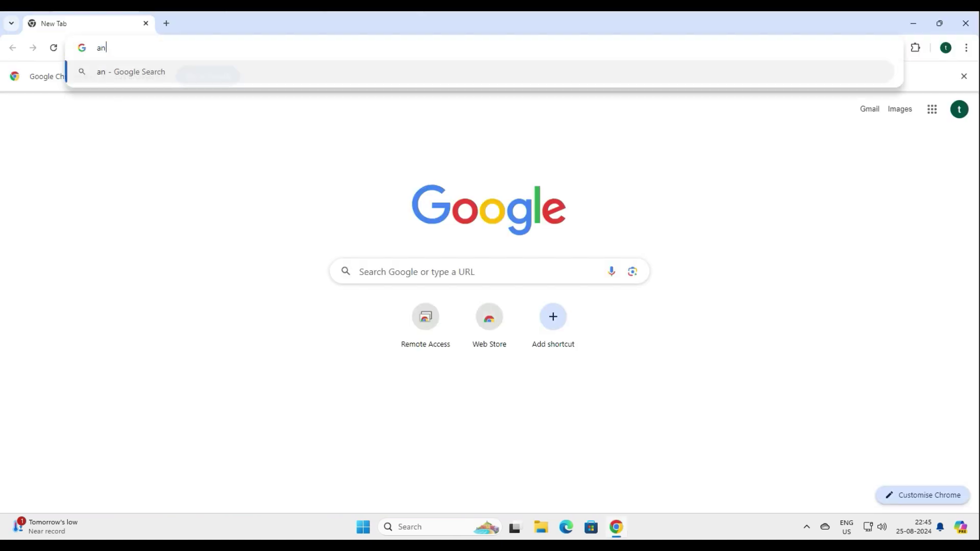
key(Return)
click(253, 209)
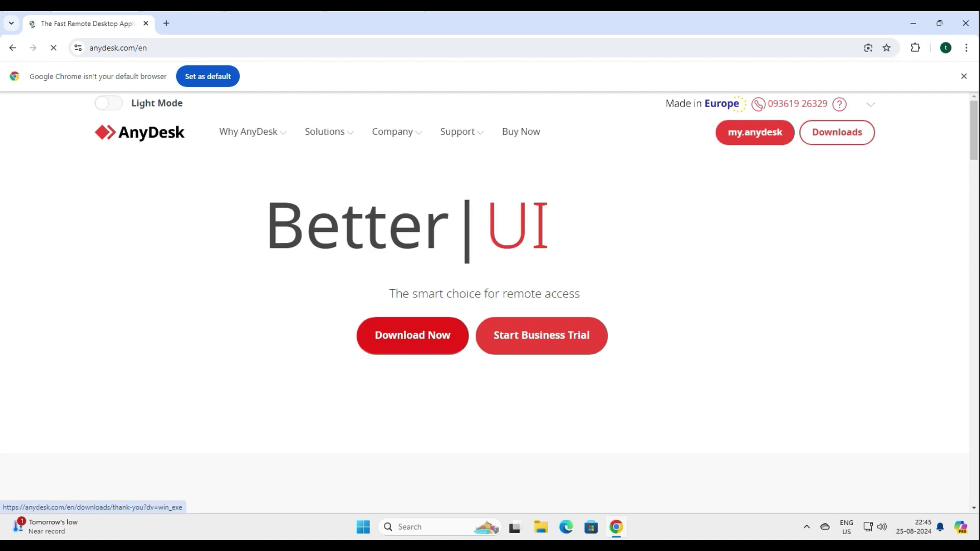
click(412, 335)
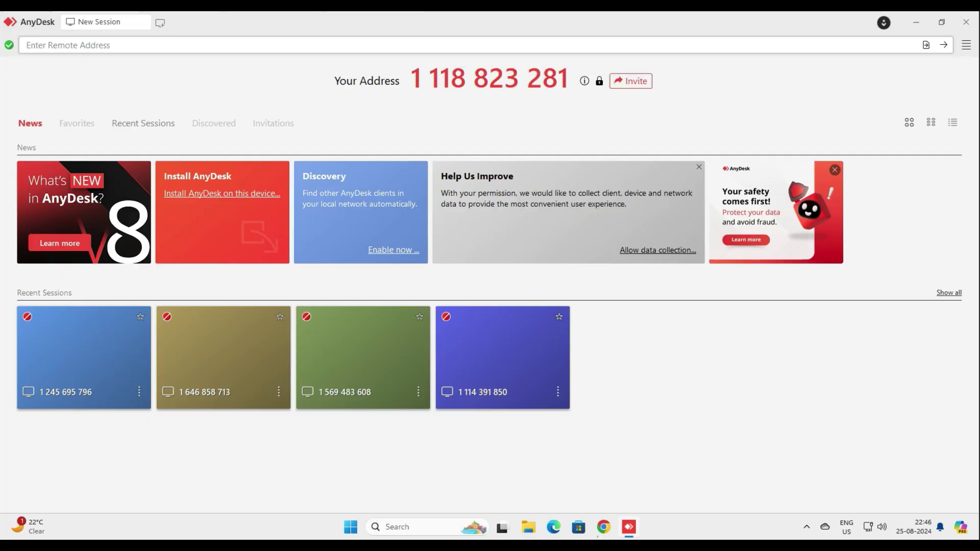
Connect to the pasted remote address and allow AnyDesk through the Windows firewall.
key(ctrl+v)
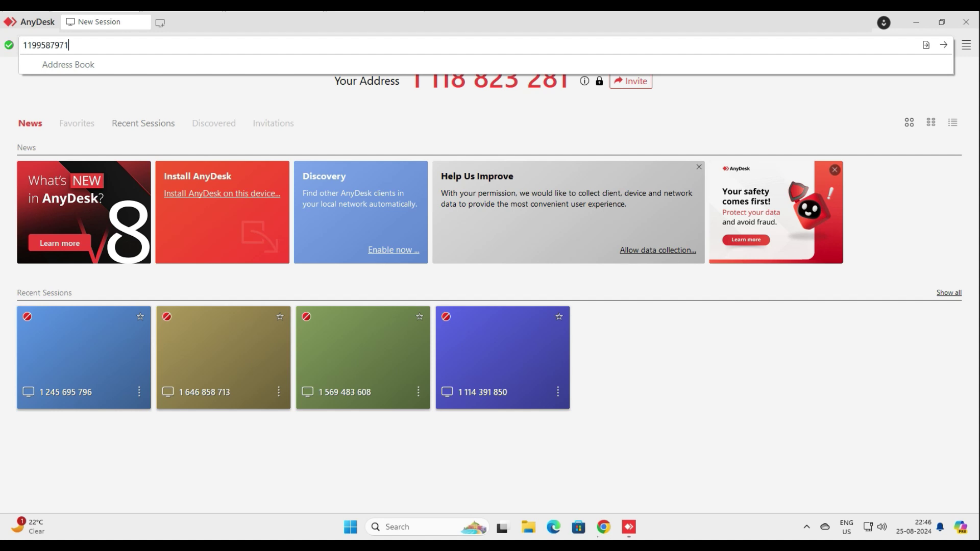
key(Return)
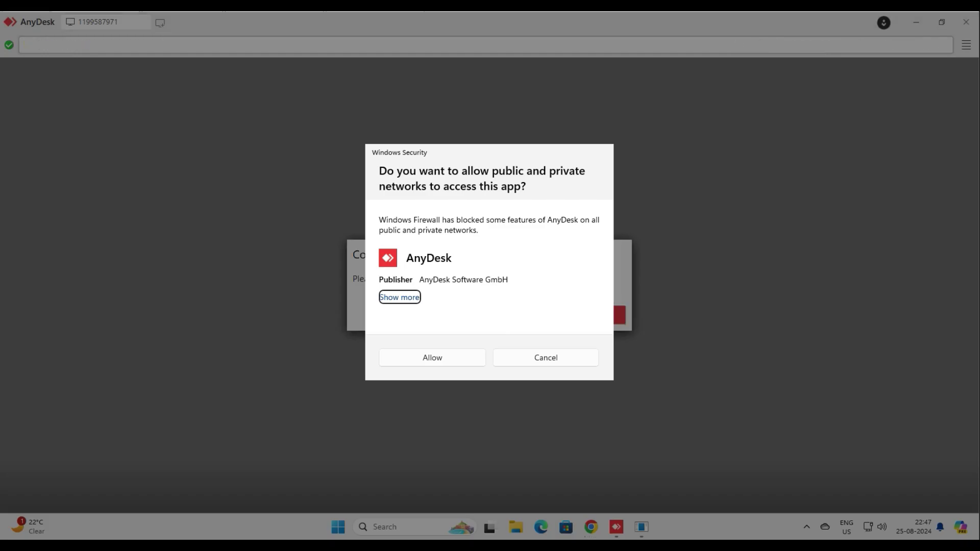
click(432, 357)
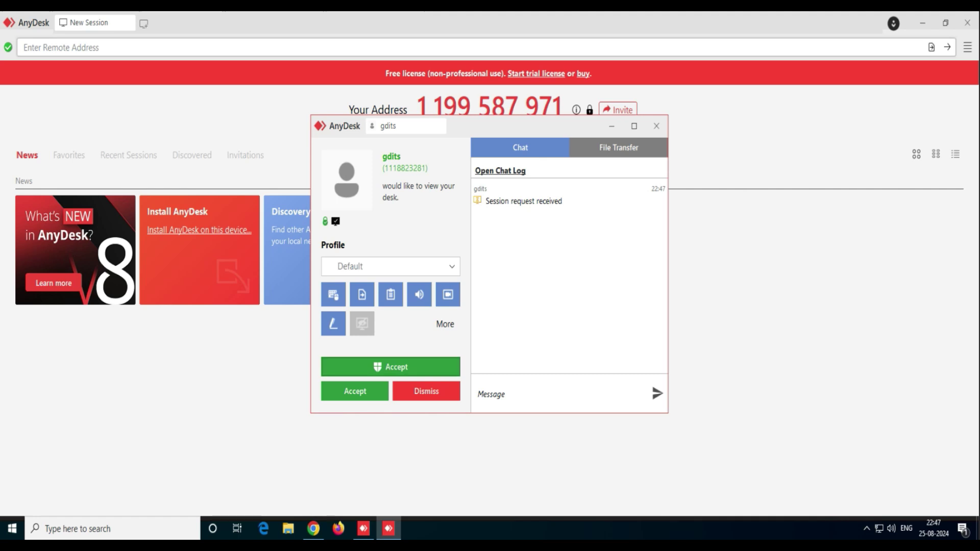
Accept the incoming session request and restore the AnyDesk session window from full screen.
key(Return)
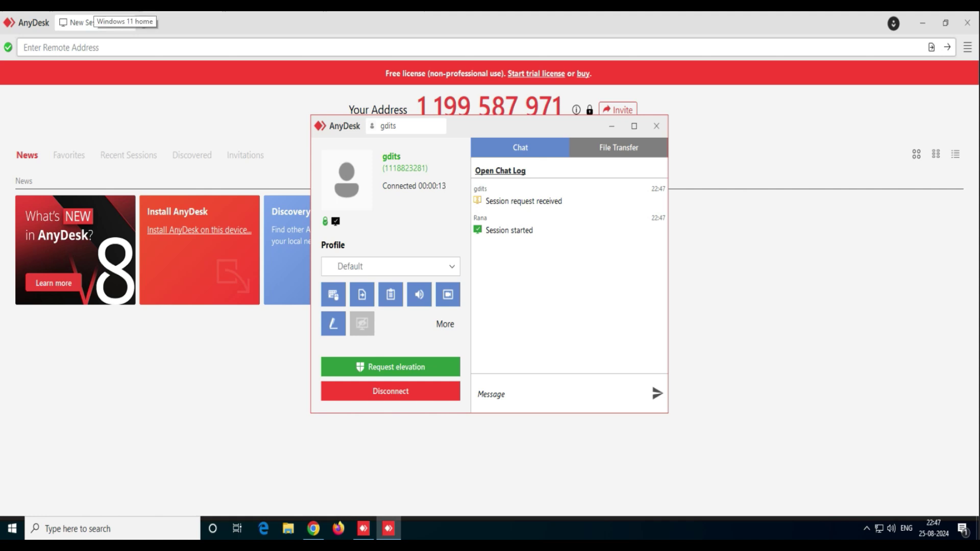
key(ctrl+alt+shift+f)
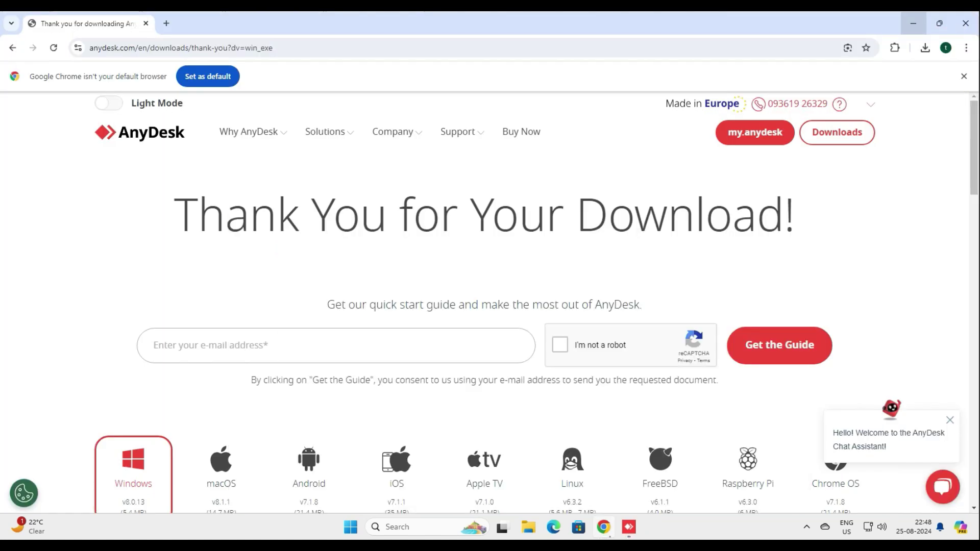
click(913, 23)
click(629, 526)
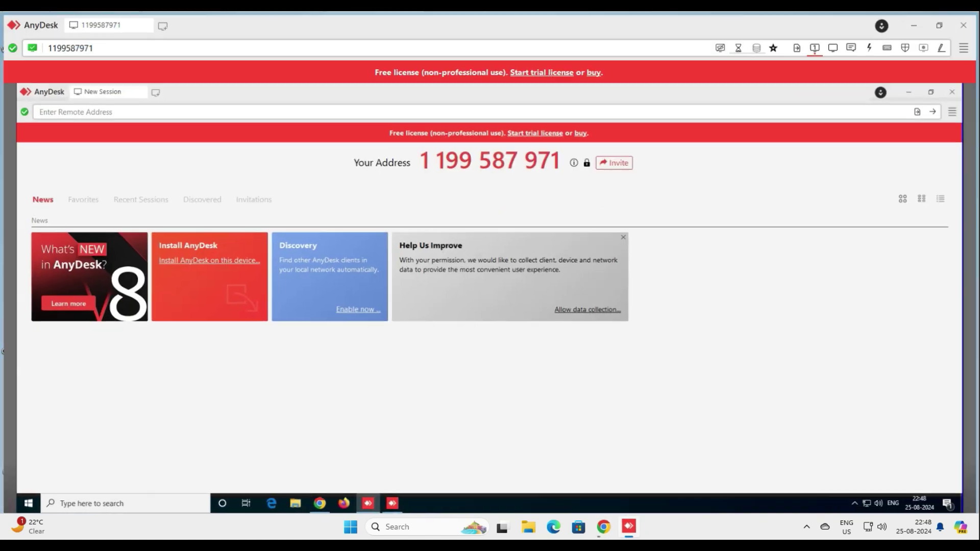
Minimize the remote AnyDesk window and show the Windows 10 desktop full screen.
click(908, 92)
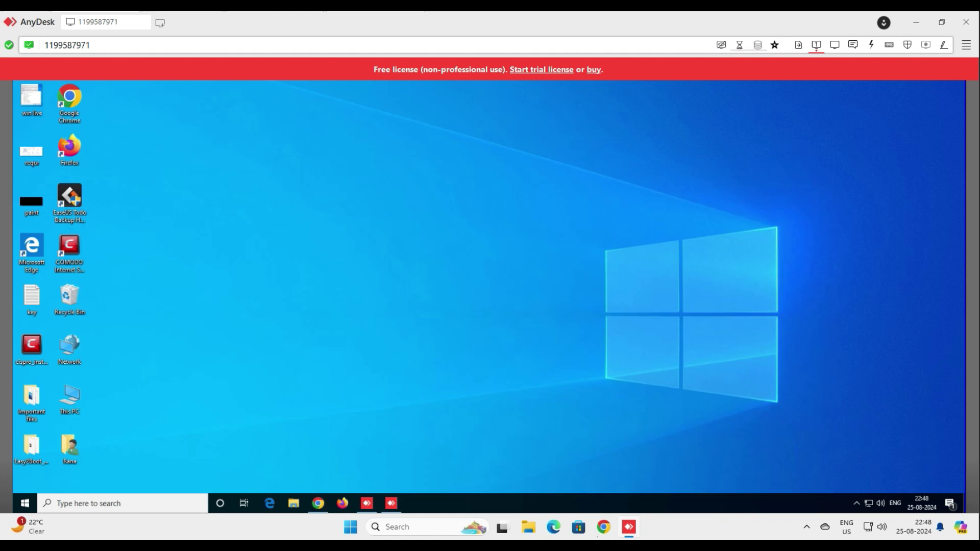
key(super)
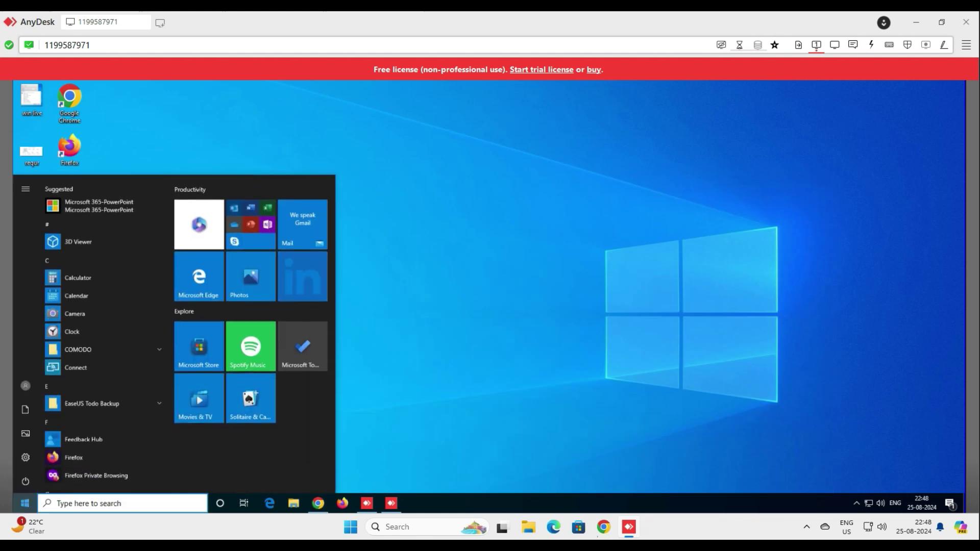
key(super)
key(super)
key(super)
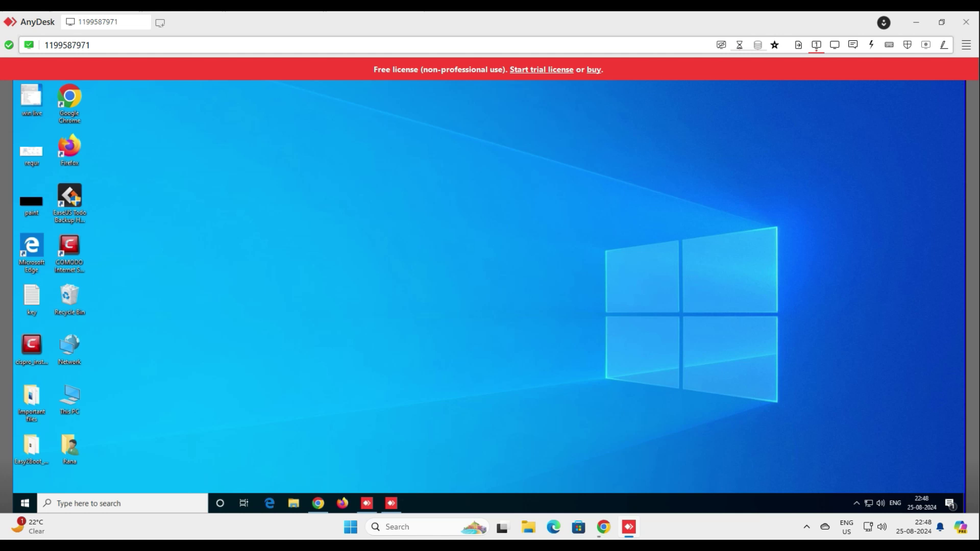
key(ctrl+alt+shift+f)
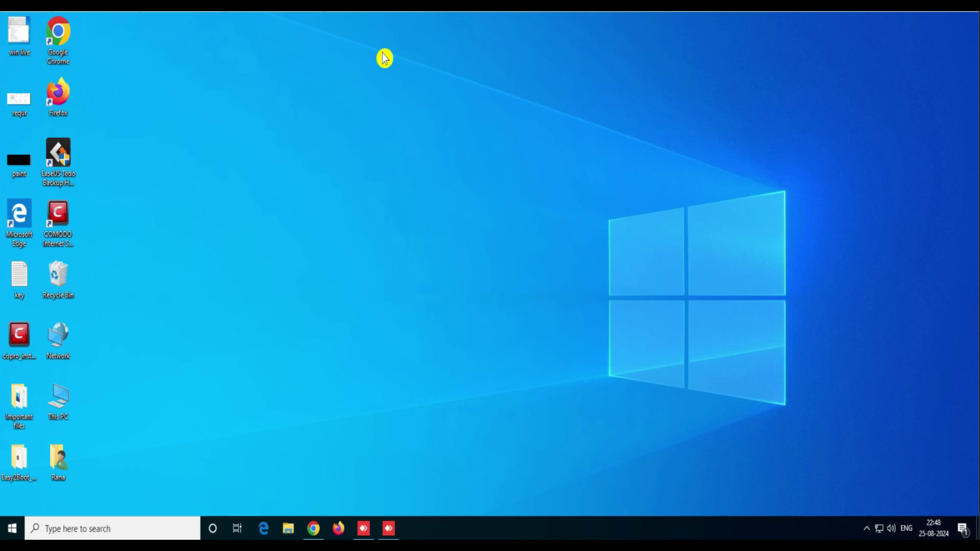
Disconnect the remote session from the session panel and acknowledge the Session Closed notice.
click(389, 528)
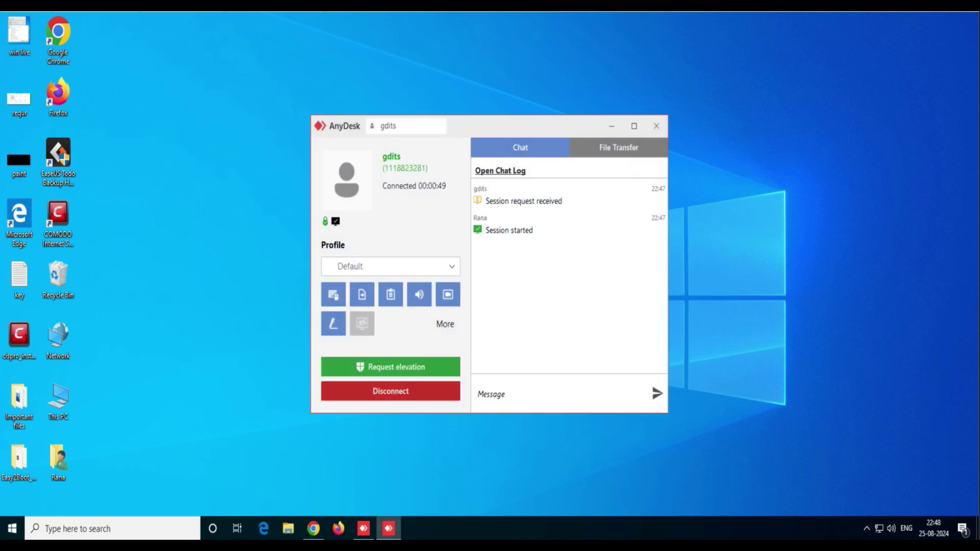
click(391, 391)
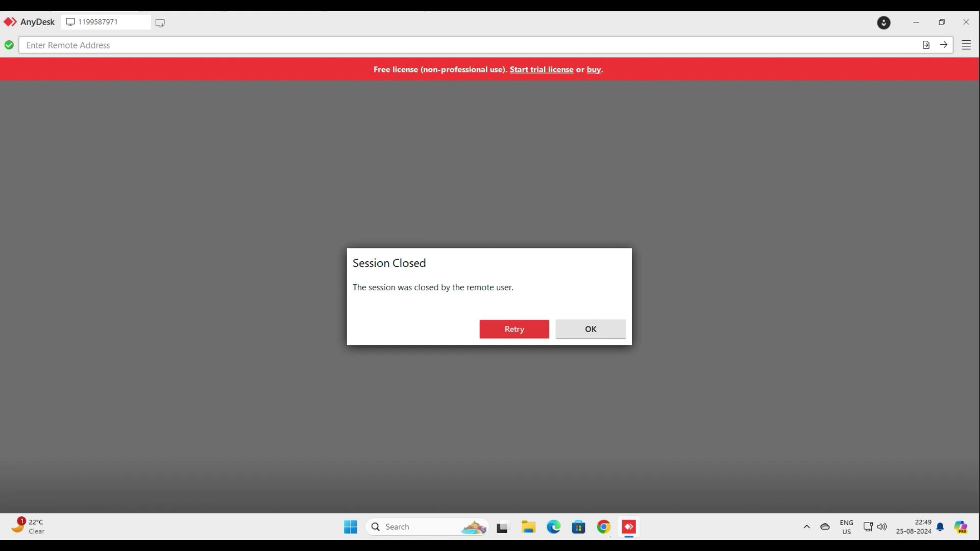
click(590, 329)
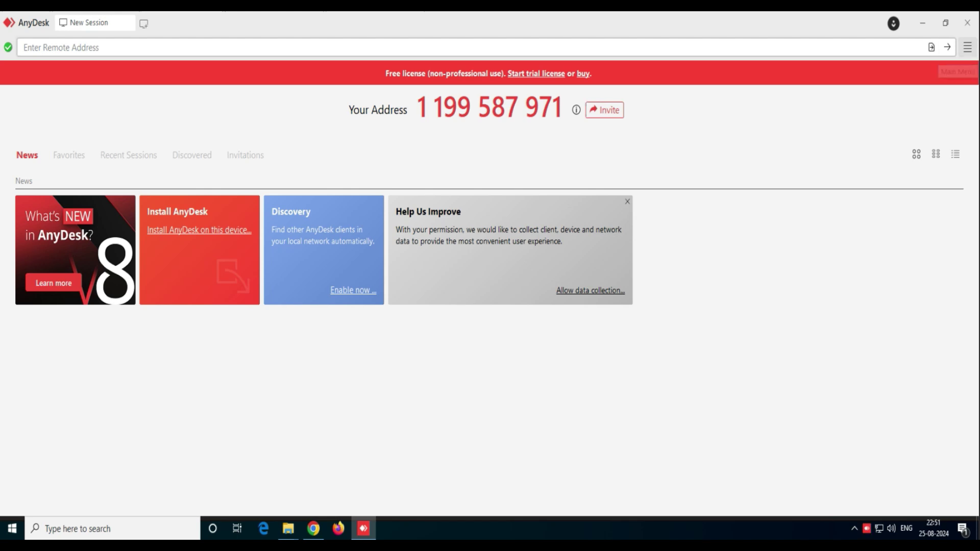
Set an unattended-access password under Settings > Access, then install AnyDesk to C:\Program Files (x86)\AnyDesk.
click(967, 47)
click(909, 73)
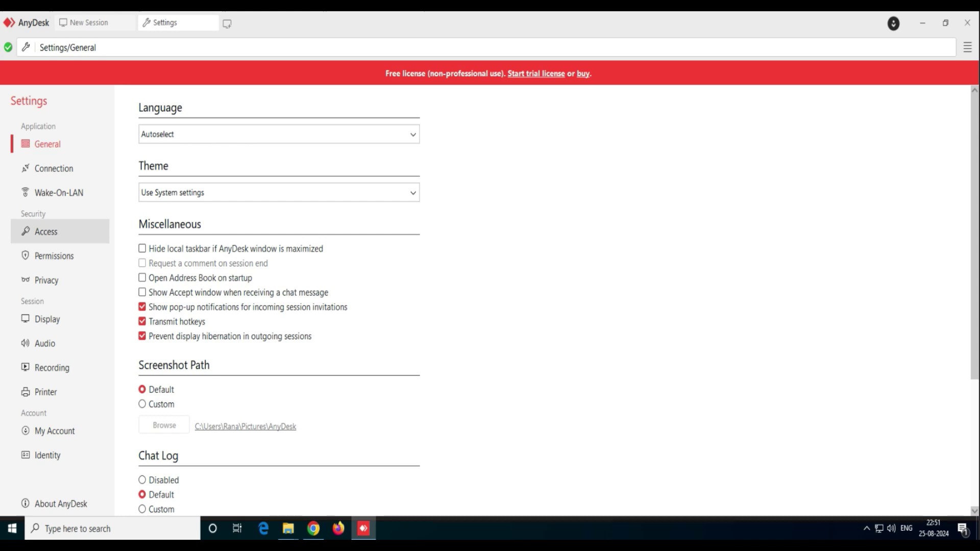
click(45, 232)
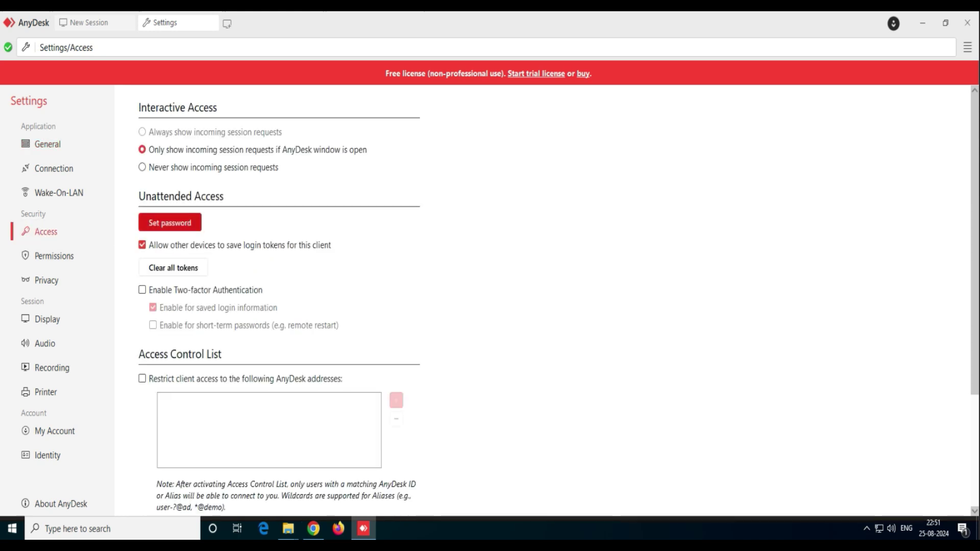
click(170, 222)
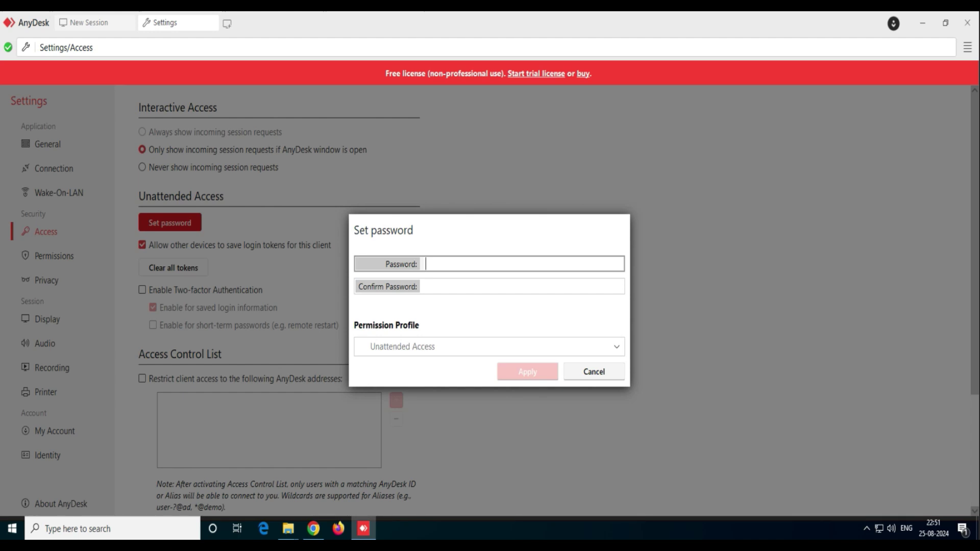
text(•••••)
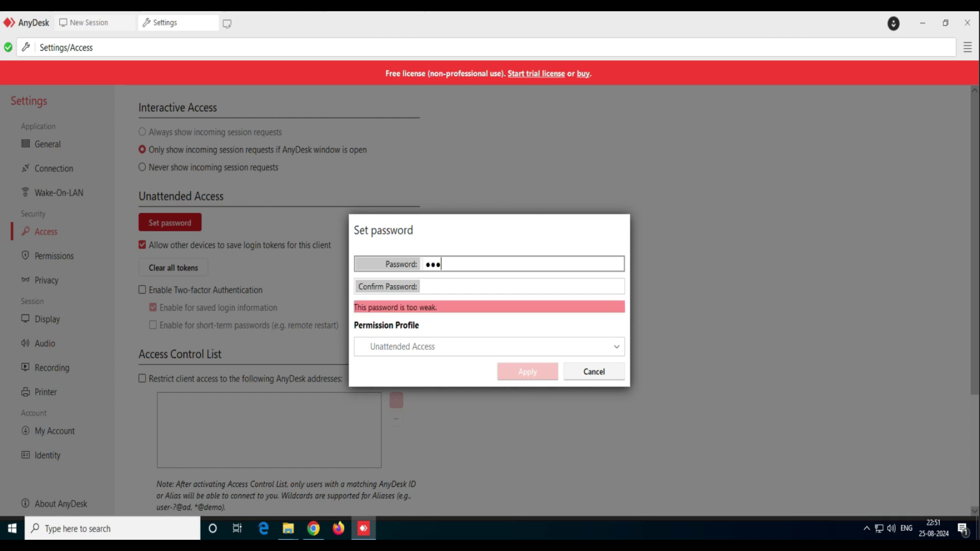
text(••••)
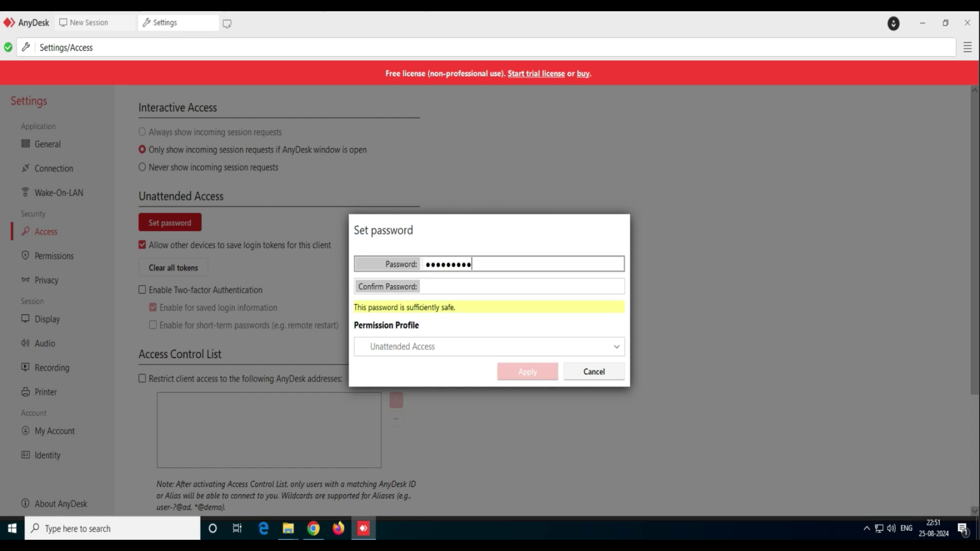
key(Tab)
text(•••••••••)
key(Return)
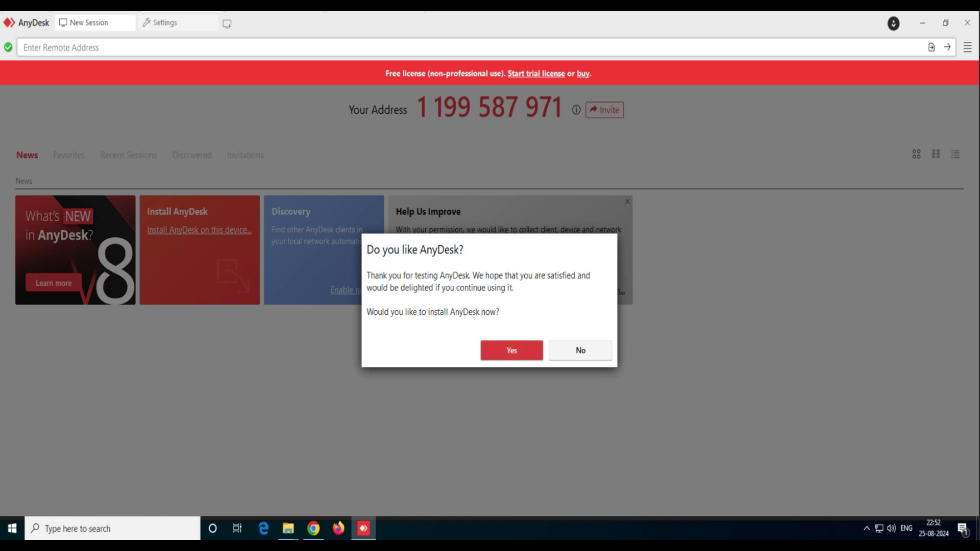
key(Return)
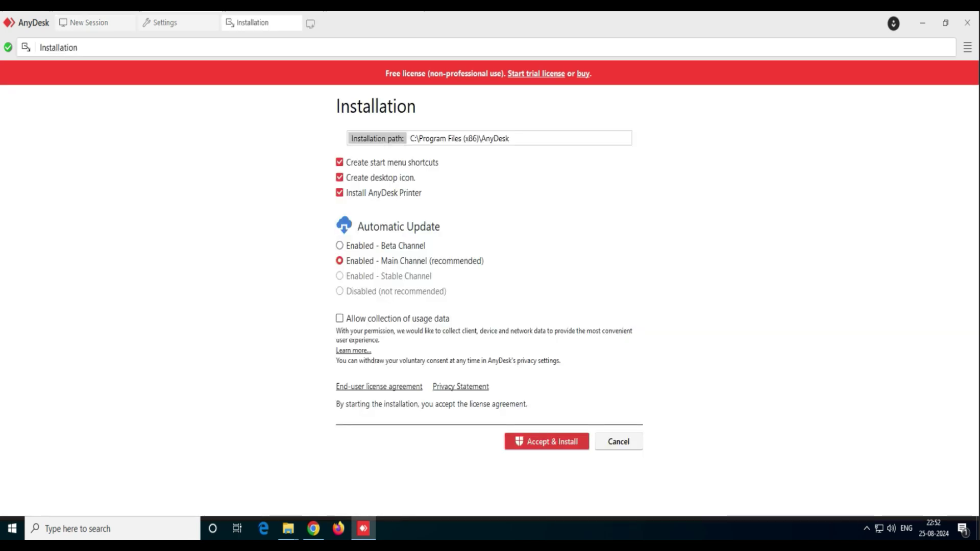
click(510, 441)
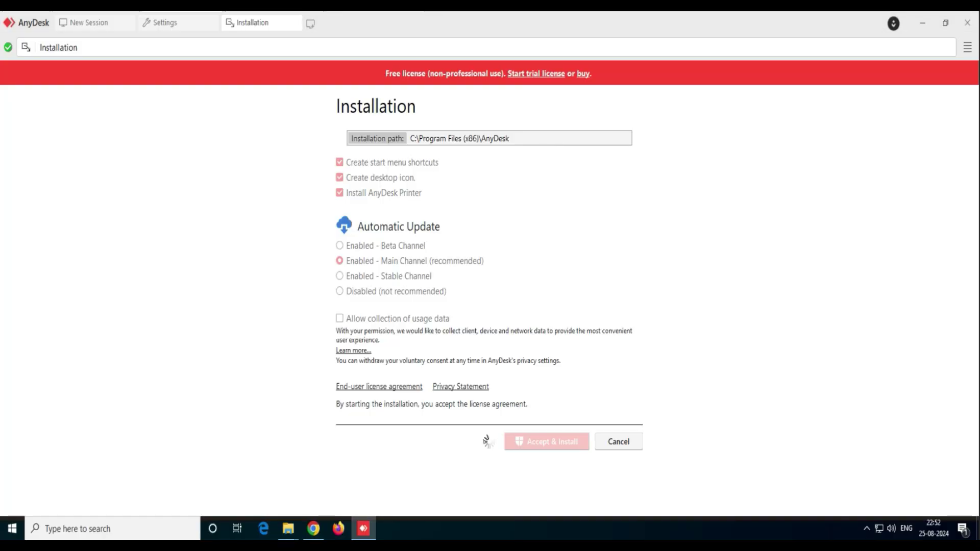
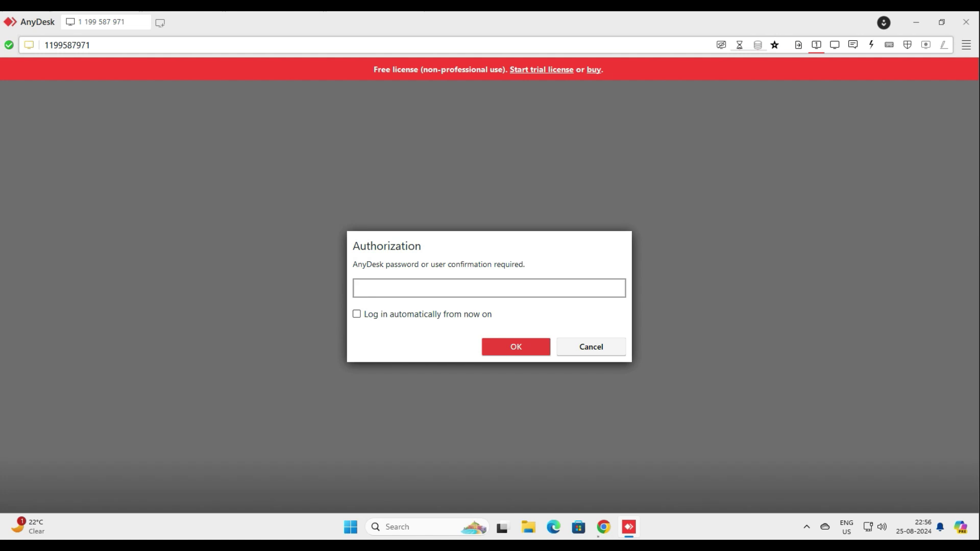
Enter the AnyDesk access password, then unlock and sign in to the remote Windows account.
text(***)
key(Return)
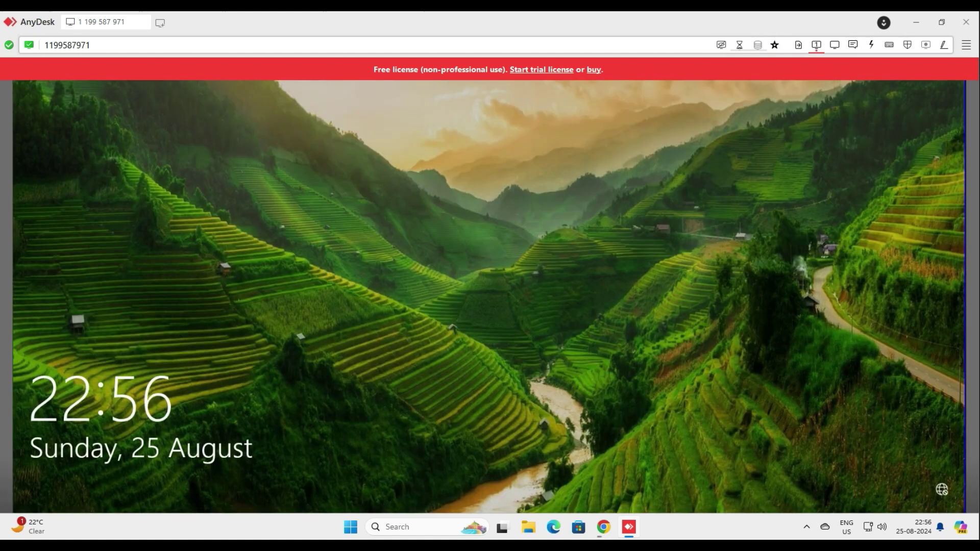
key(space)
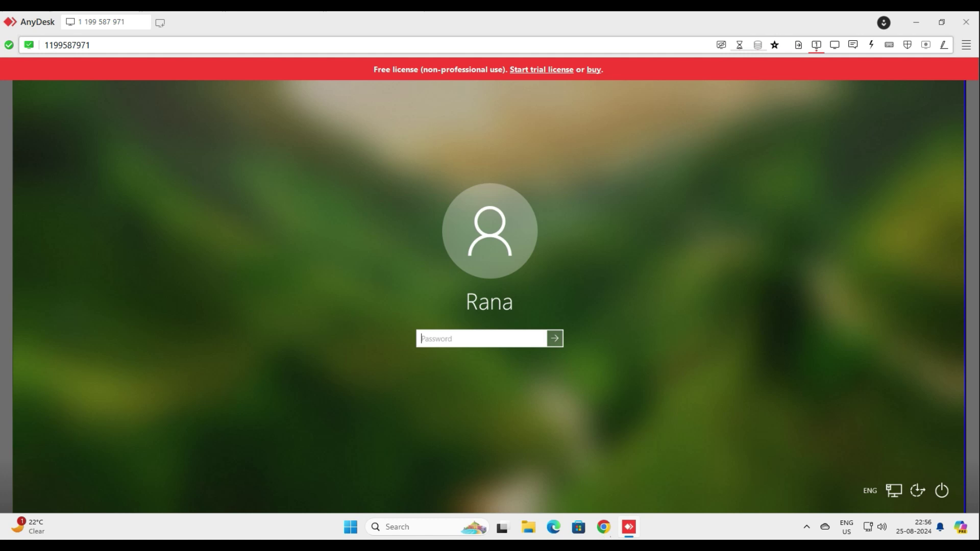
text(••••)
key(Return)
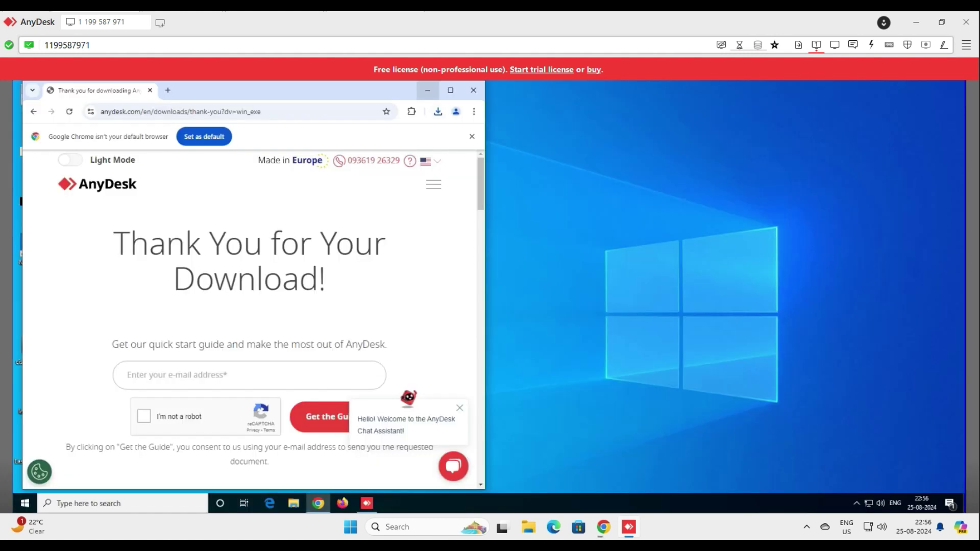
Minimize remote Chrome to view the desktop, then close the AnyDesk session.
click(428, 90)
click(24, 503)
click(25, 503)
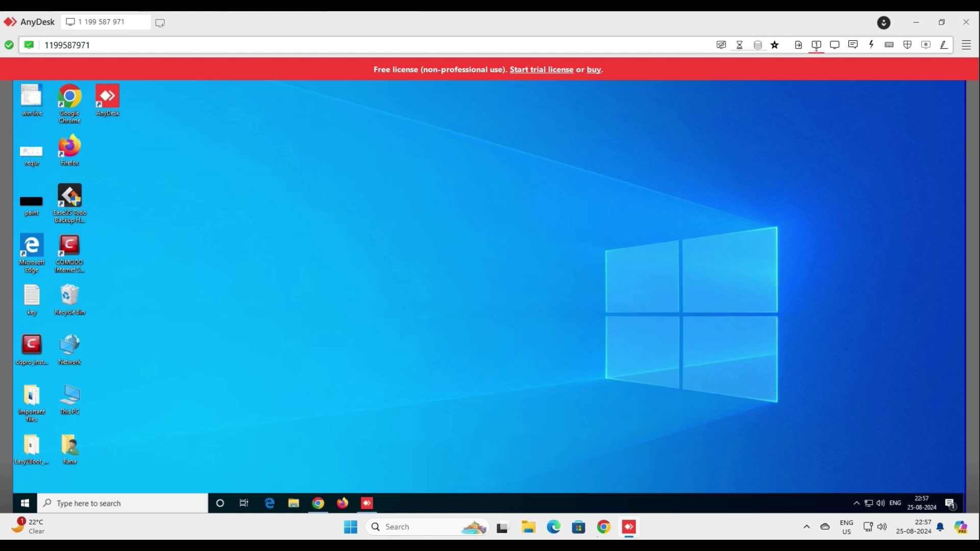
key(super+d)
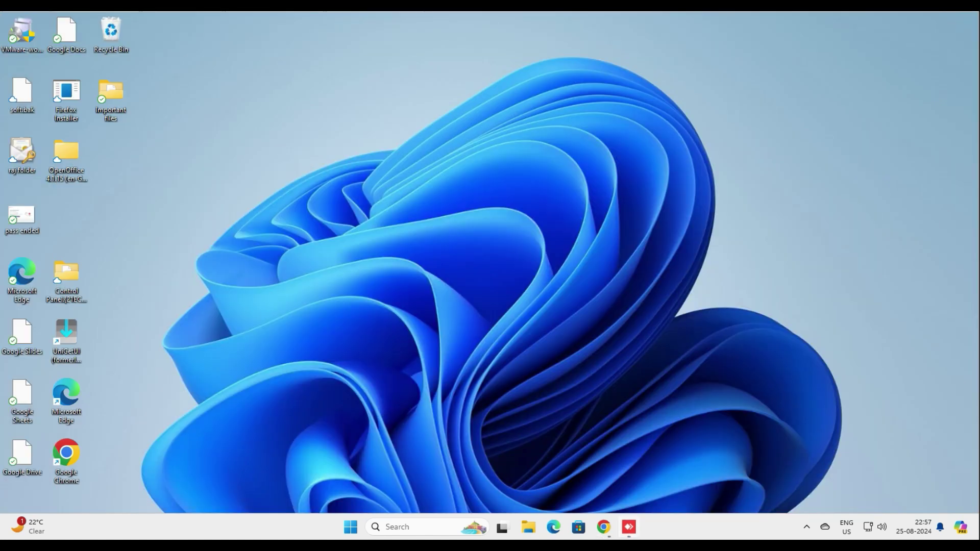
click(629, 526)
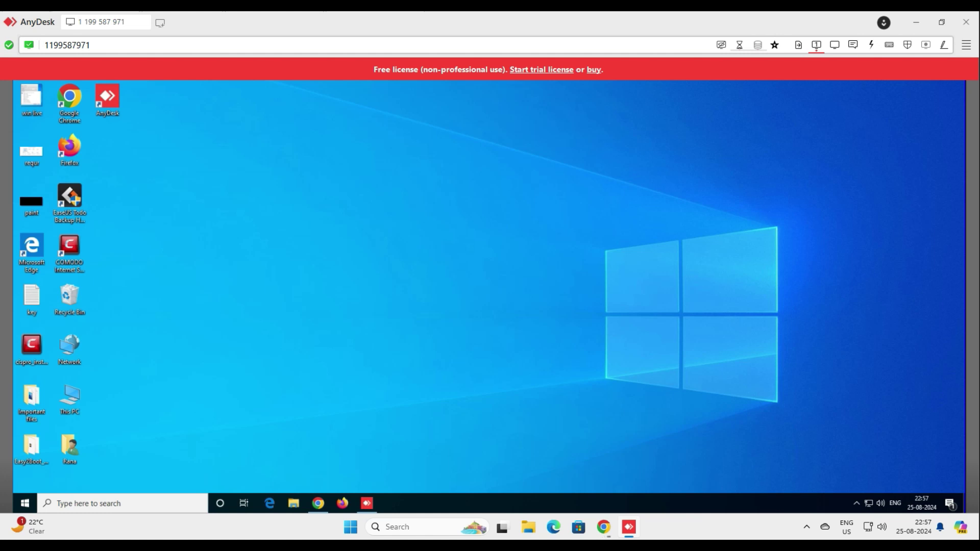
key(alt+F4)
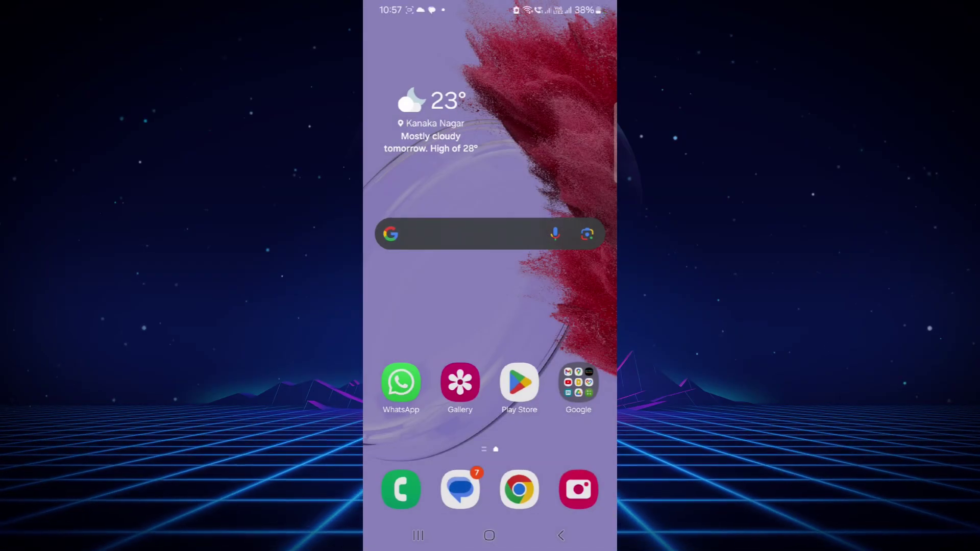
Search the Google Play Store for 'anydesk'.
click(519, 383)
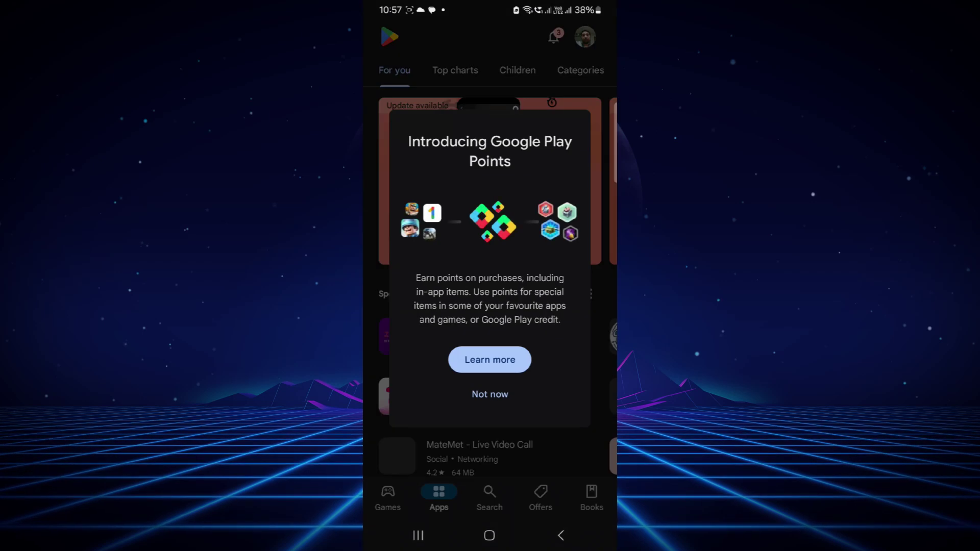
click(490, 498)
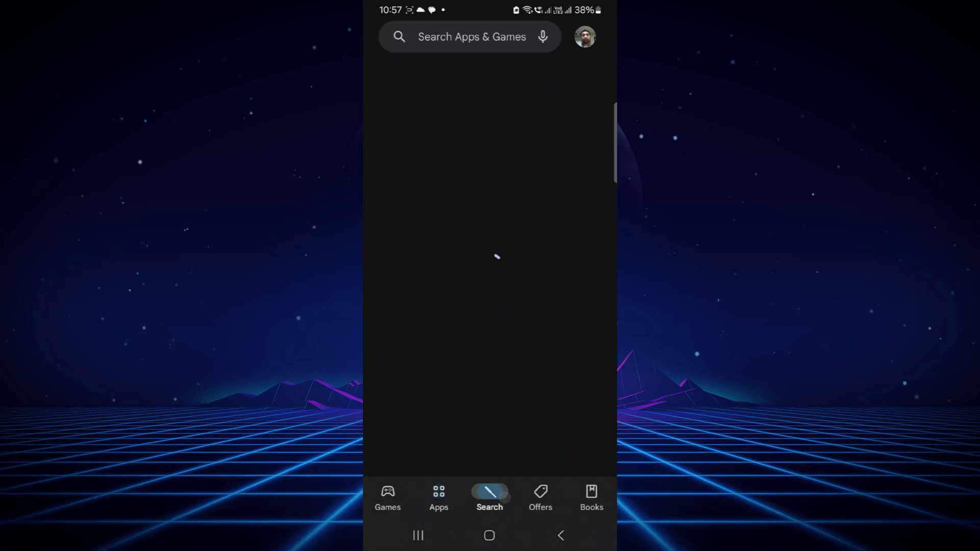
click(459, 36)
text(anydesk)
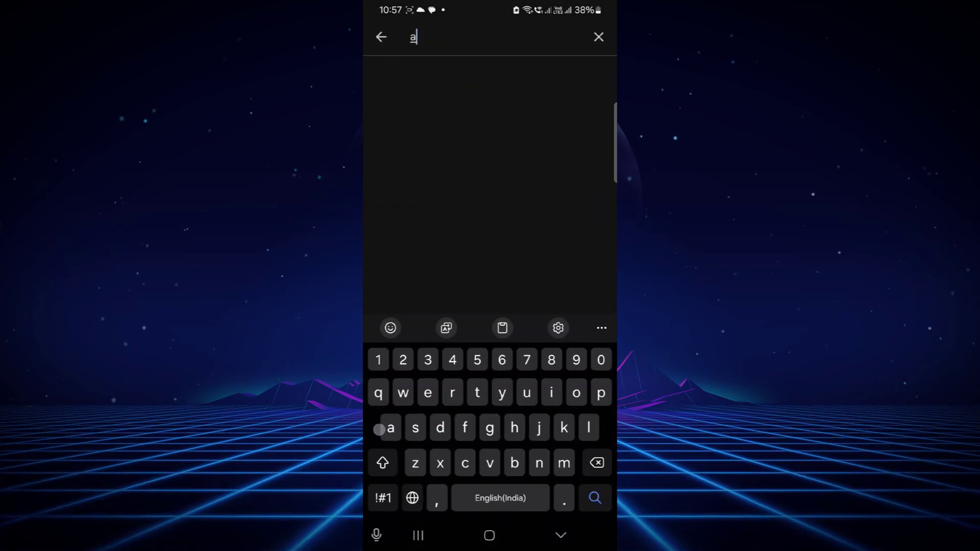
key(Return)
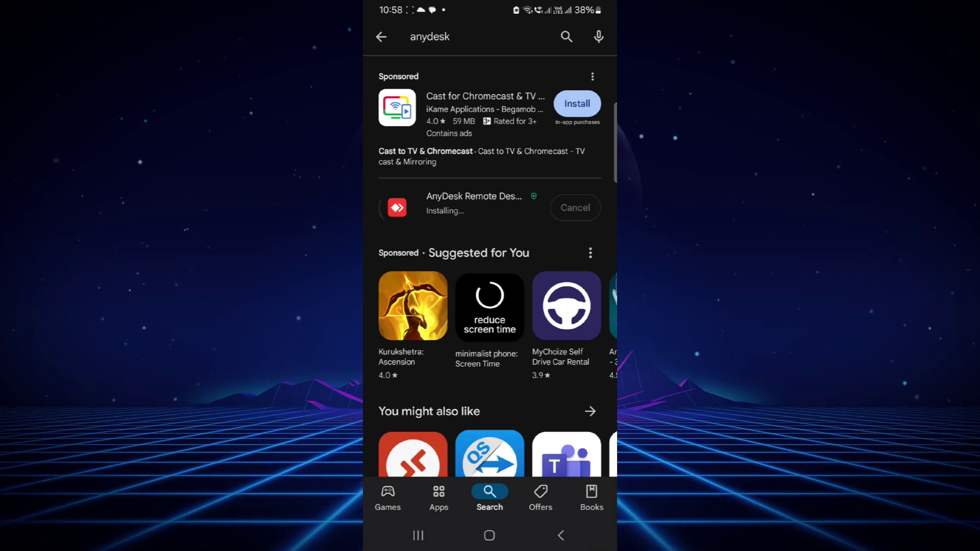
Launch the installed AnyDesk app and dismiss the notifications, plugin and tutorial prompts.
click(578, 207)
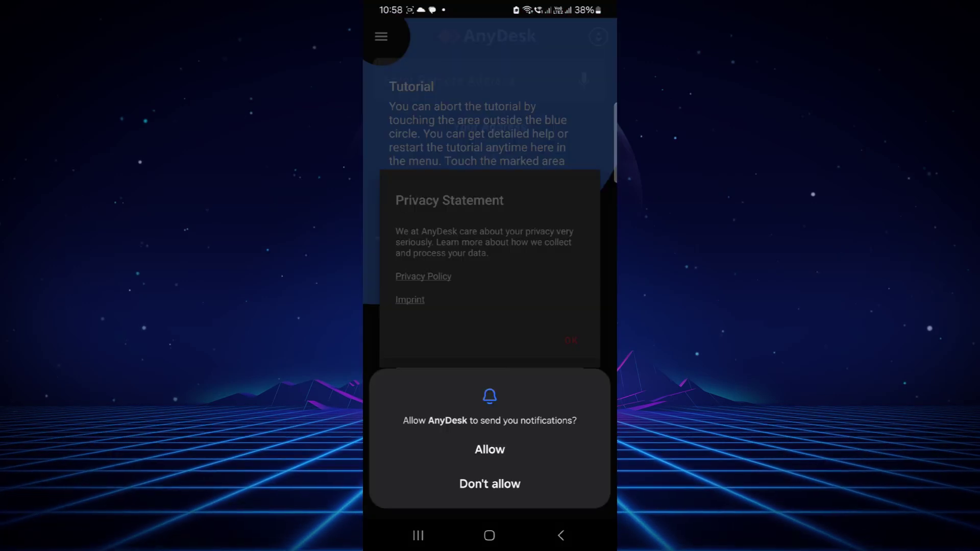
click(490, 484)
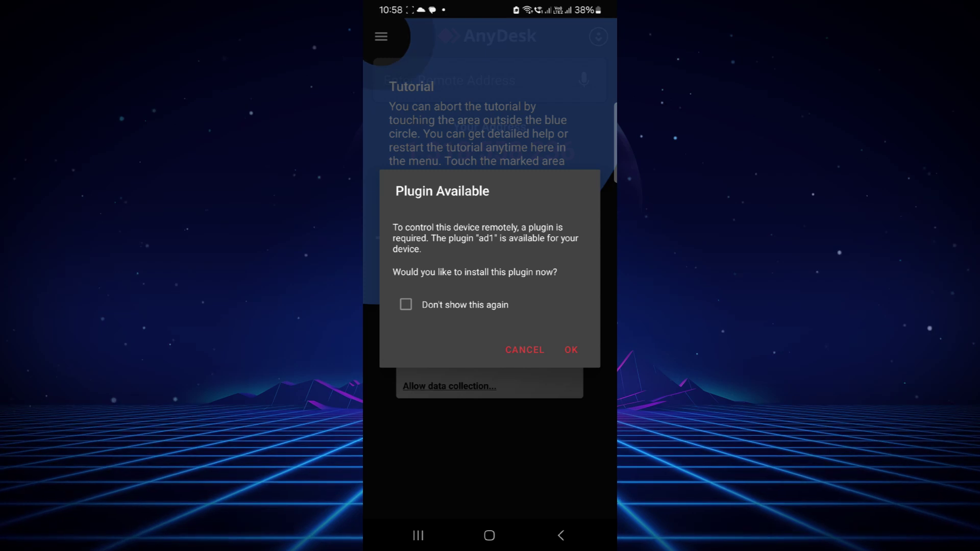
click(525, 350)
click(490, 459)
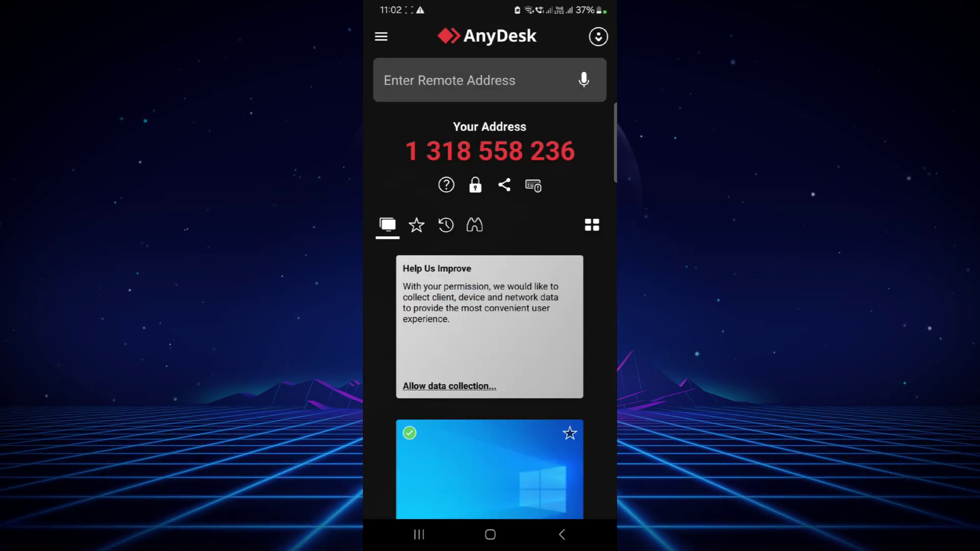
Enter the PC's AnyDesk address on the phone and accept the incoming session on the PC.
click(493, 93)
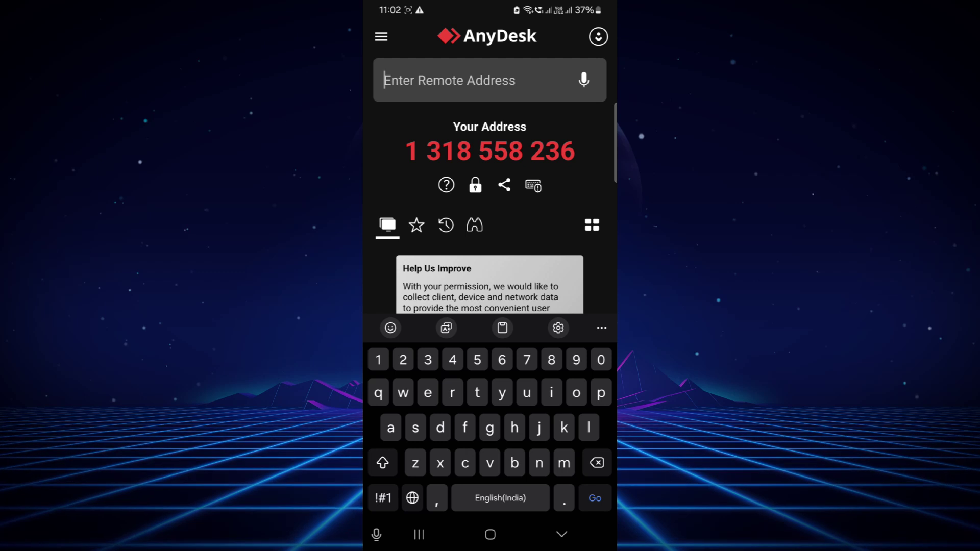
text(1)
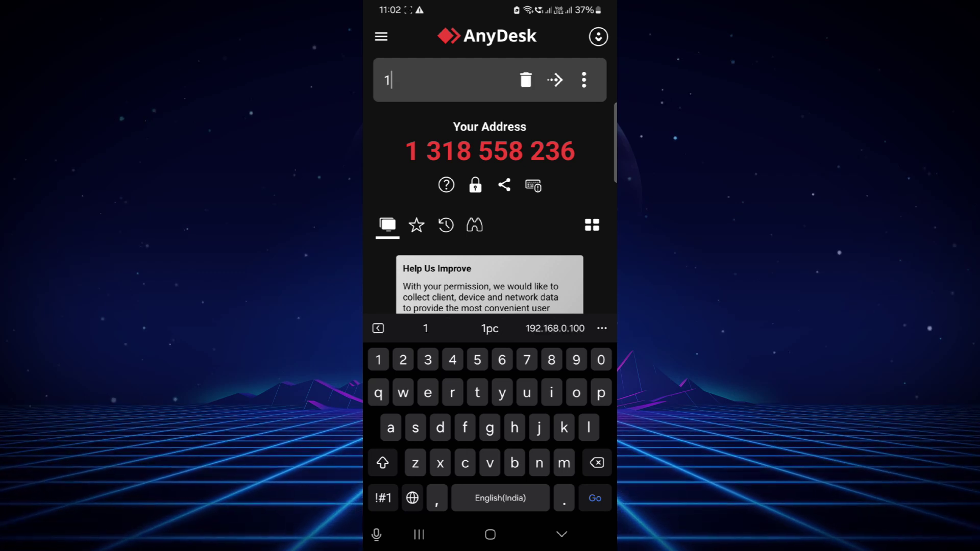
text(199)
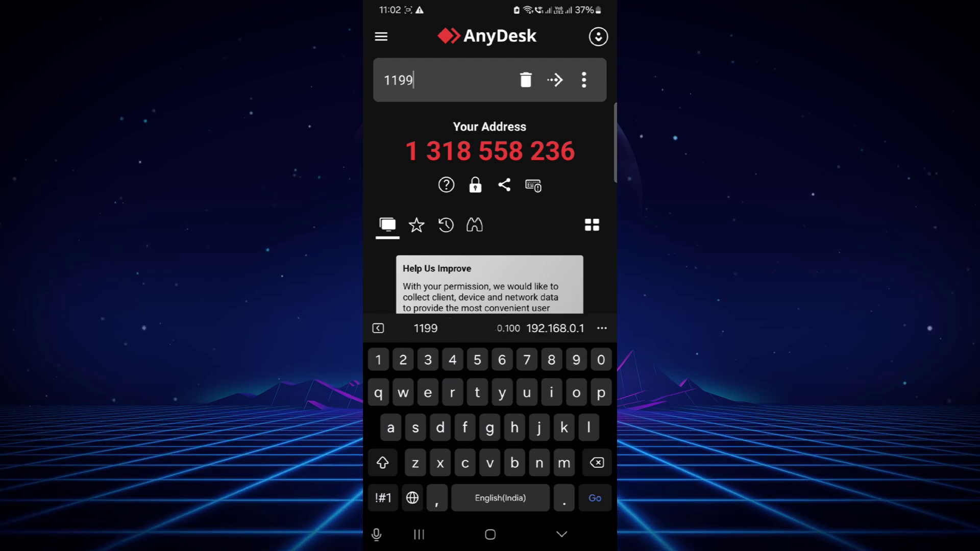
text(587971)
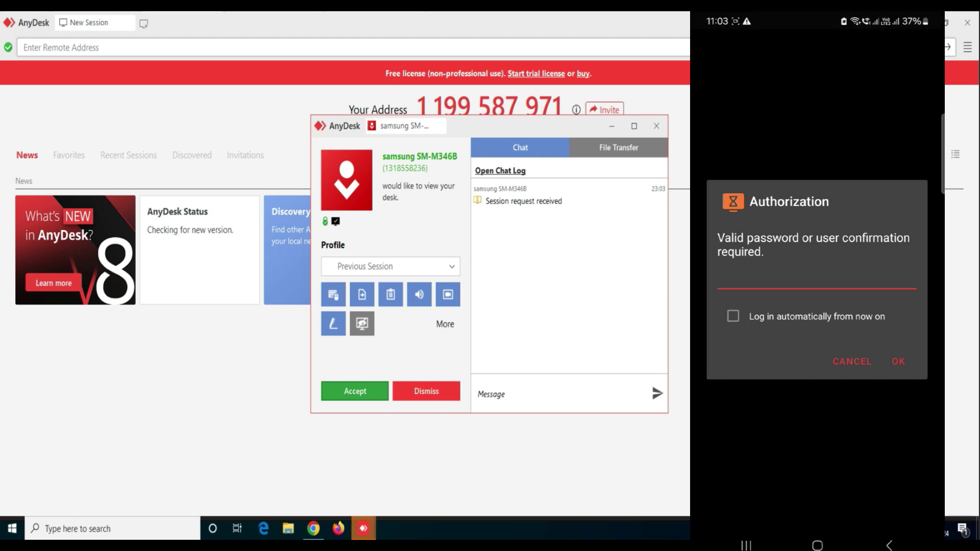
click(355, 391)
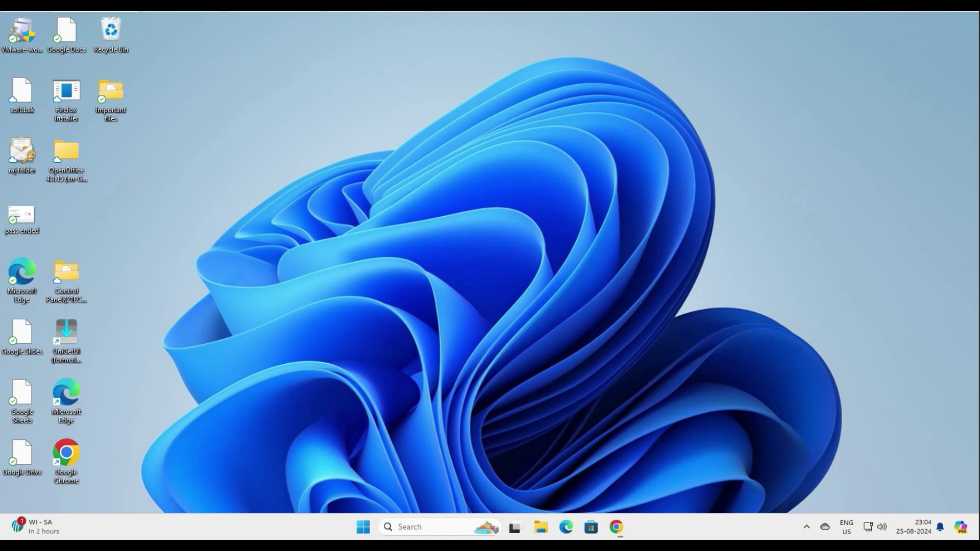
Run the AnyDesk (1) application from the Downloads folder via File Explorer.
key(super+e)
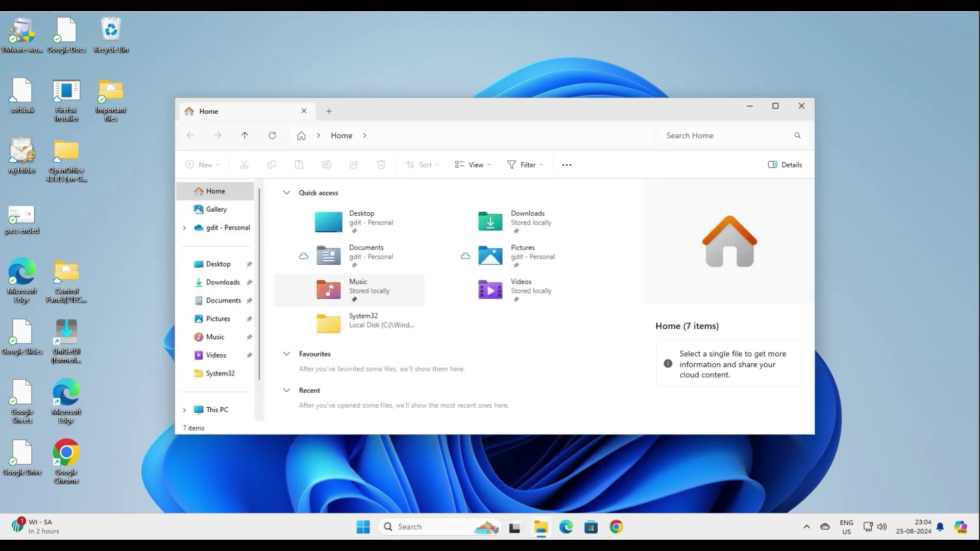
click(223, 283)
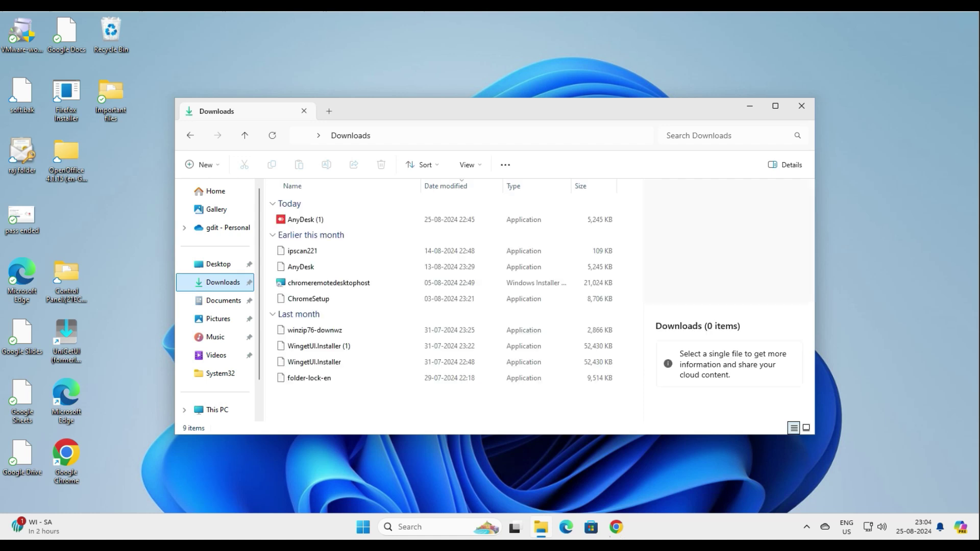
click(305, 219)
key(Return)
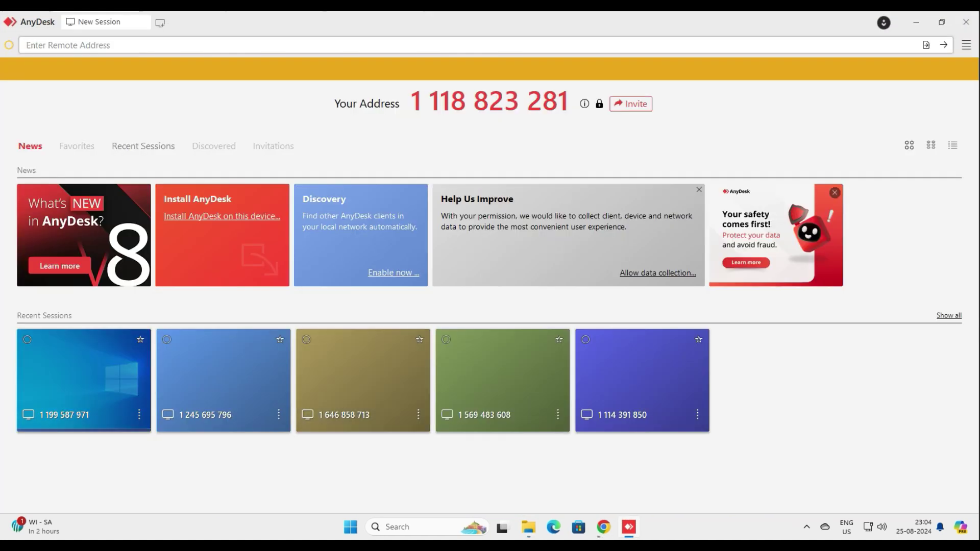
Connect to the first recent remote session with its password and minimize its open windows.
click(84, 380)
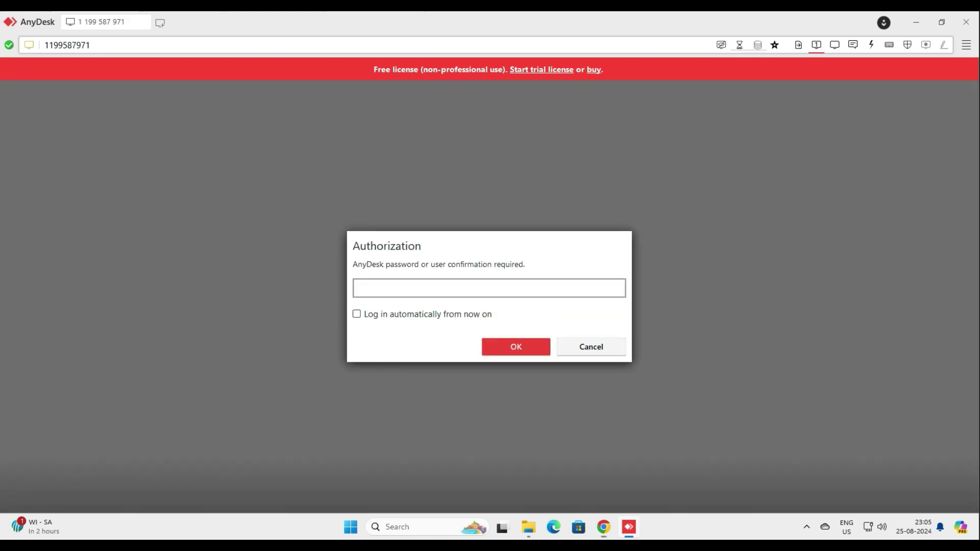
text(******)
key(Return)
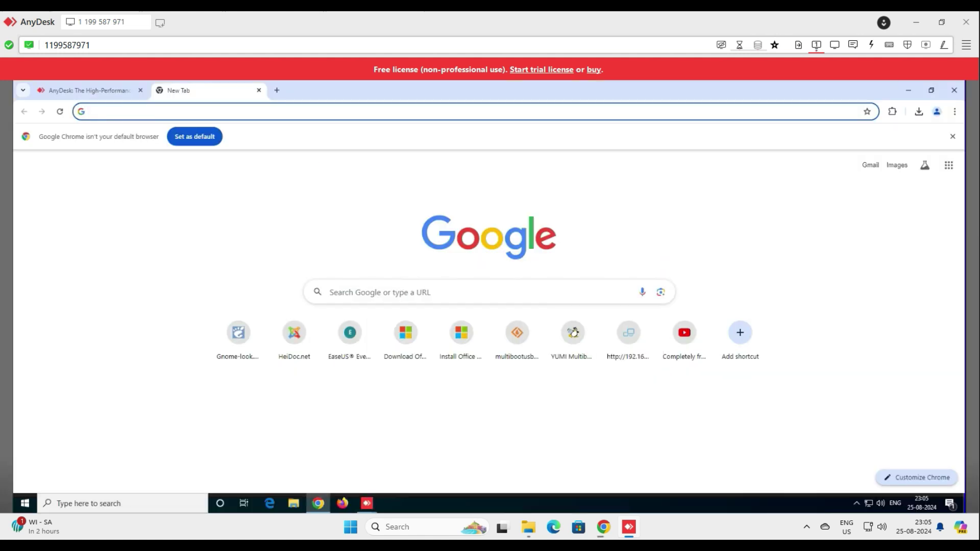
click(908, 89)
click(908, 90)
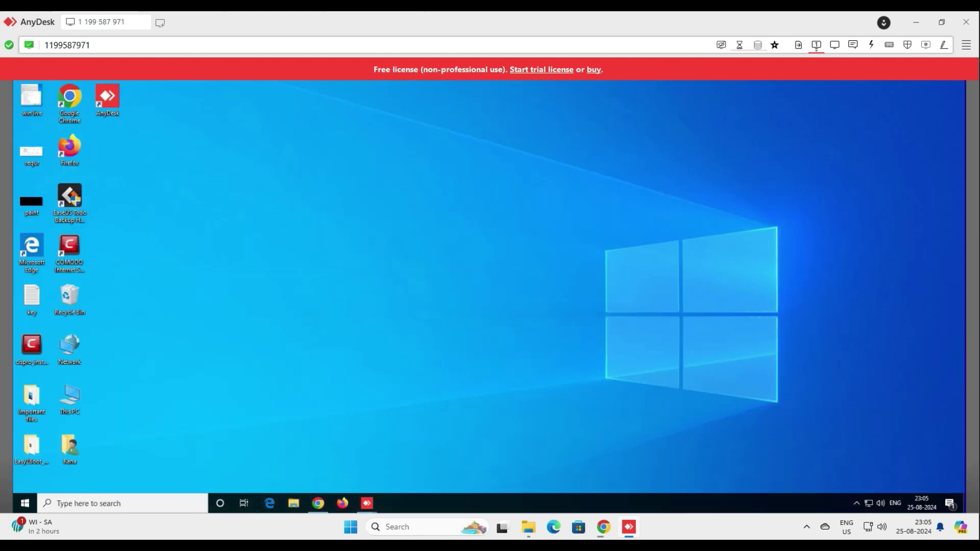
Copy the local Important files folder.
click(916, 22)
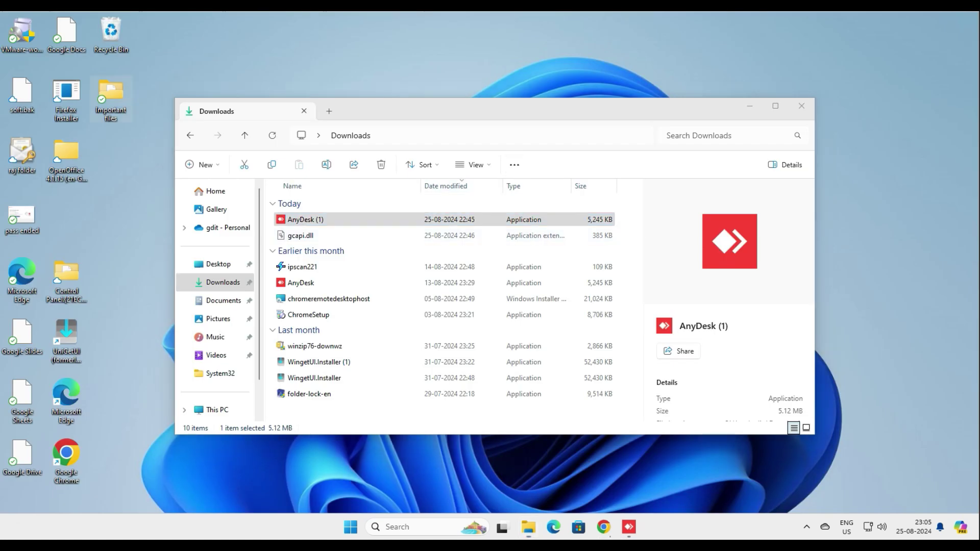
key(shift+F10)
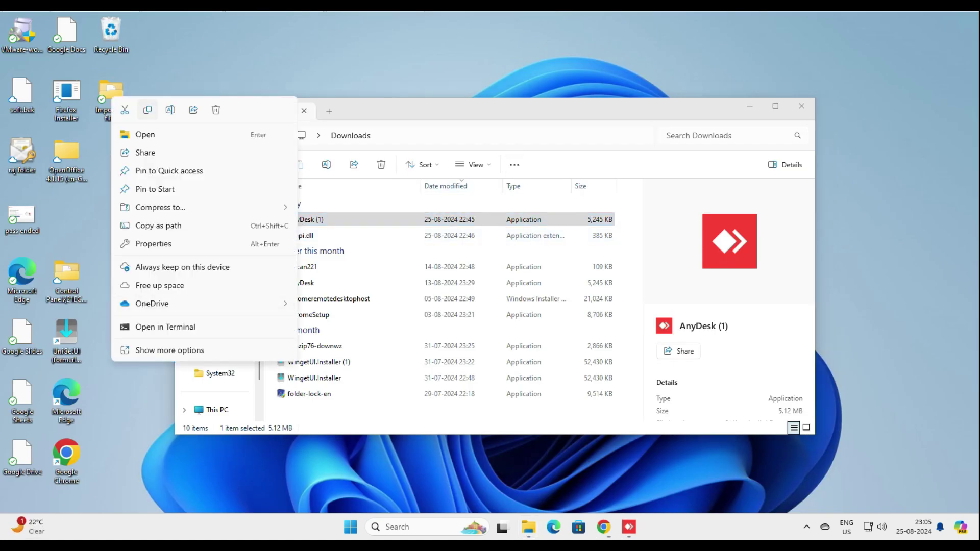
click(111, 100)
Attempt pasting the folder onto the remote desktop, then cancel the merge with the existing folder.
mouse_move(528, 526)
click(629, 527)
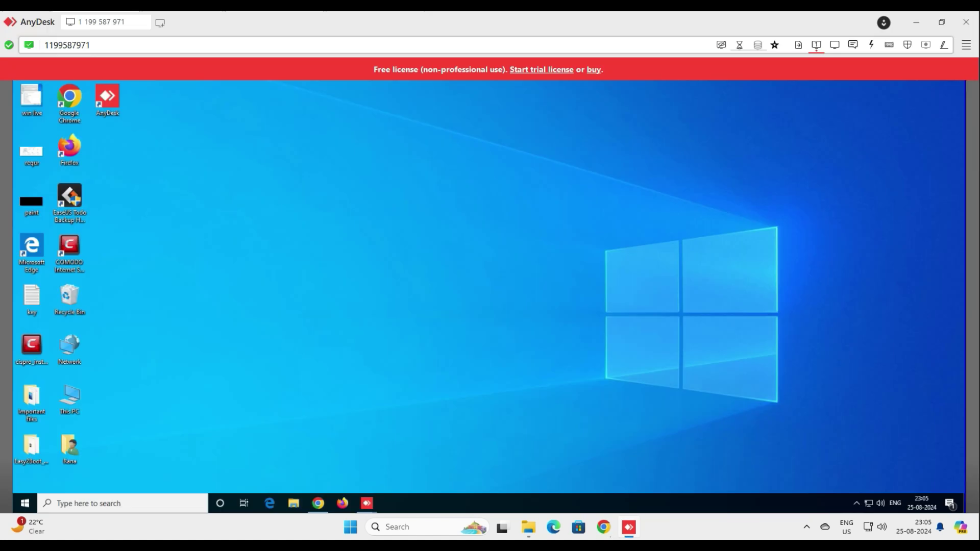
right_click(506, 240)
click(528, 282)
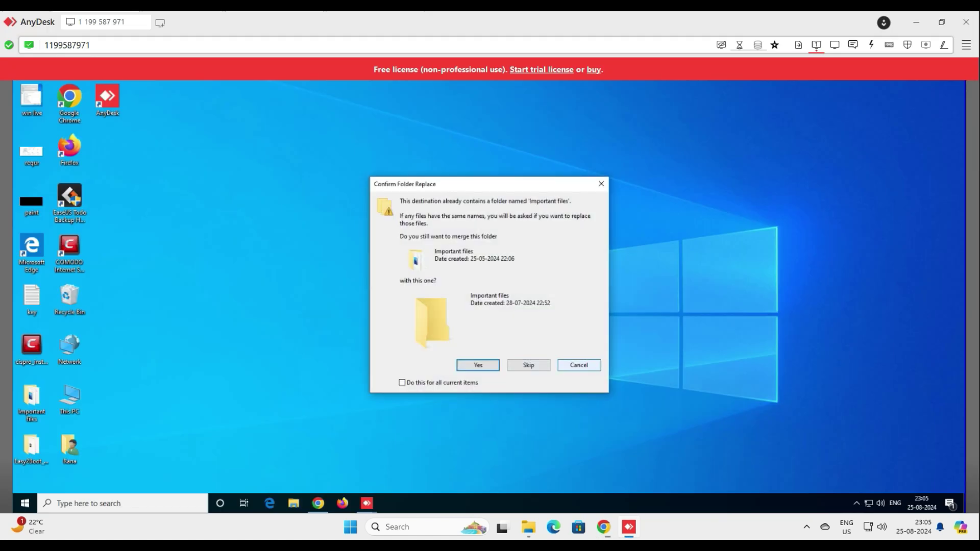
click(579, 365)
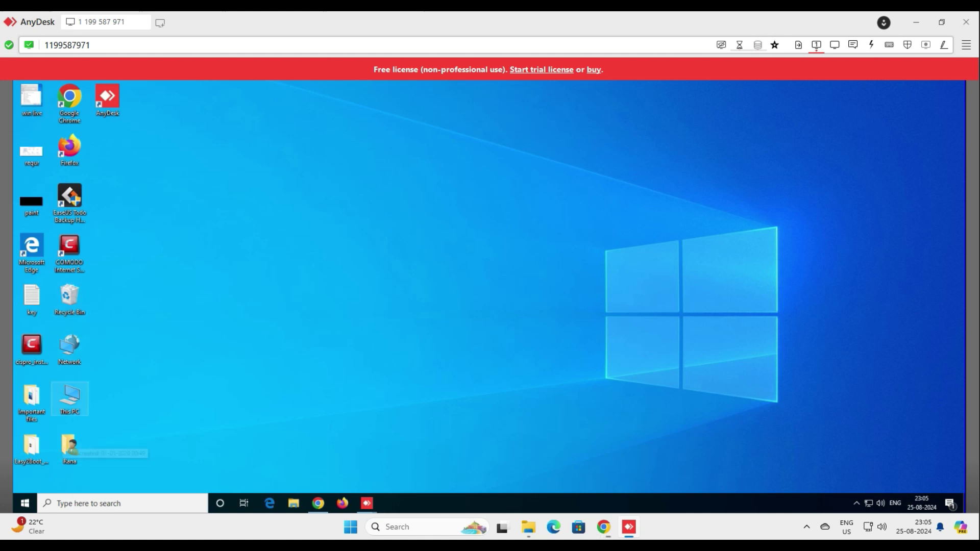
Paste Important files into the remote New Volume (E:) drive and open the copied folder.
double_click(69, 397)
double_click(408, 223)
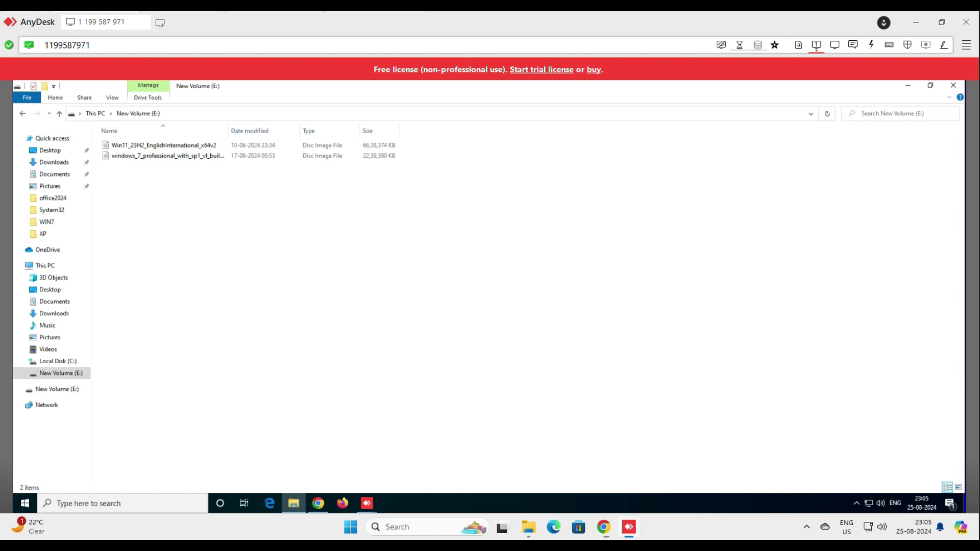
right_click(218, 212)
click(239, 278)
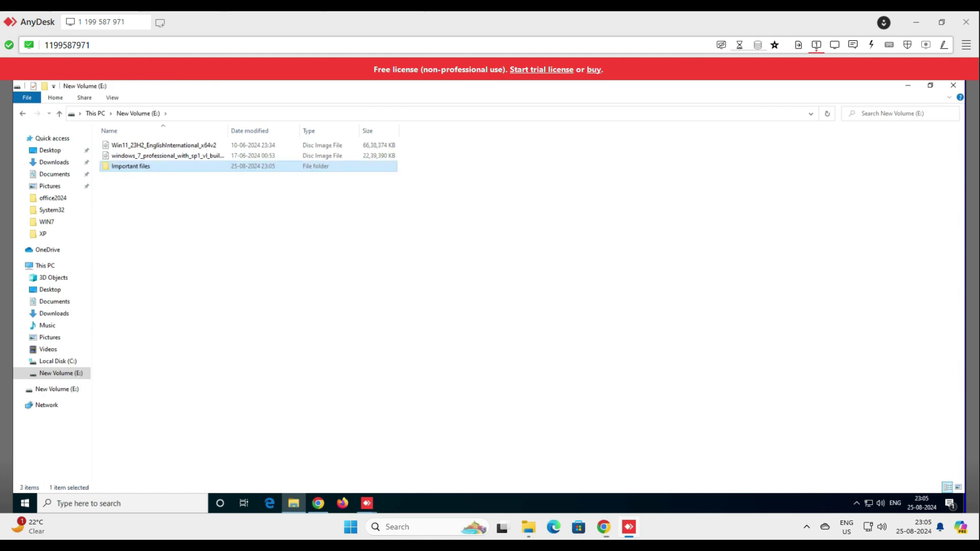
key(Return)
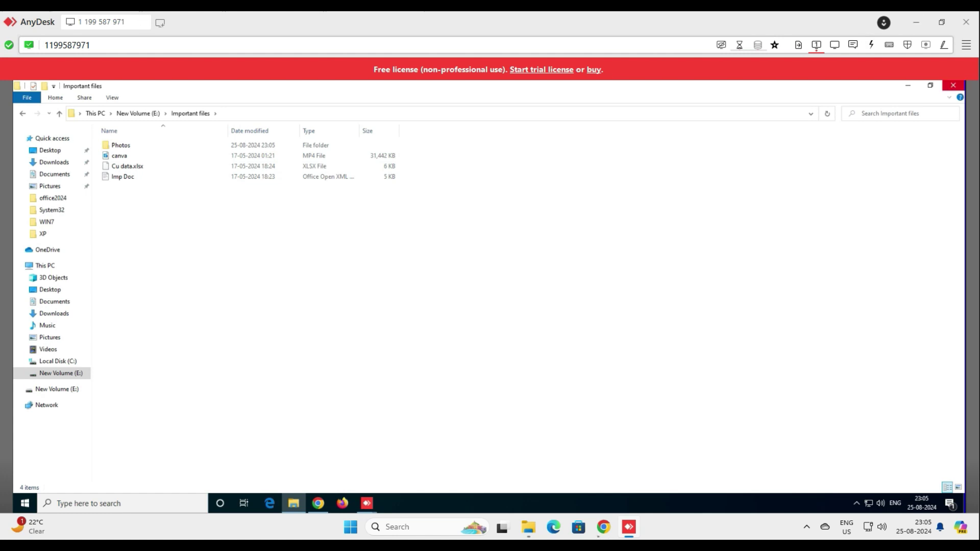
Compare with the local Important files folder, then hide its window.
click(916, 22)
double_click(111, 97)
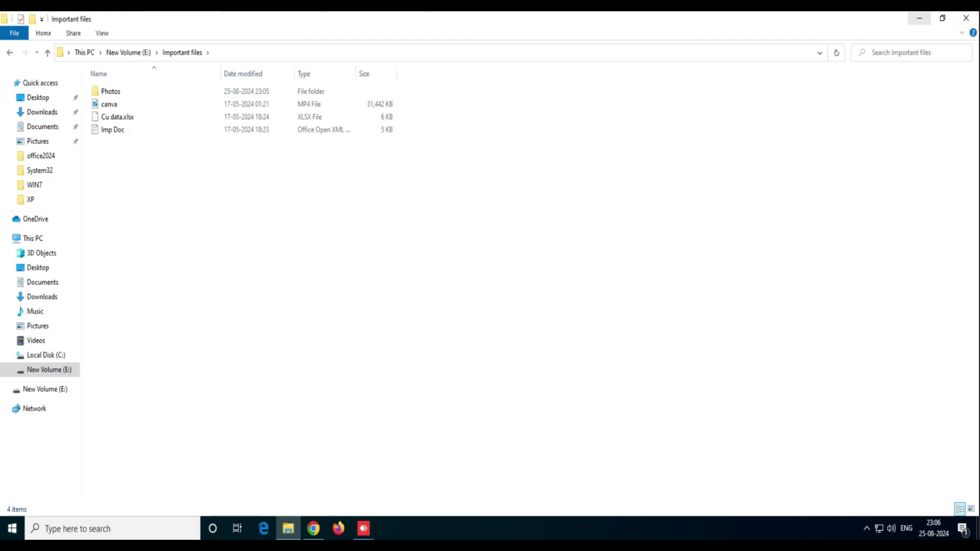
click(919, 19)
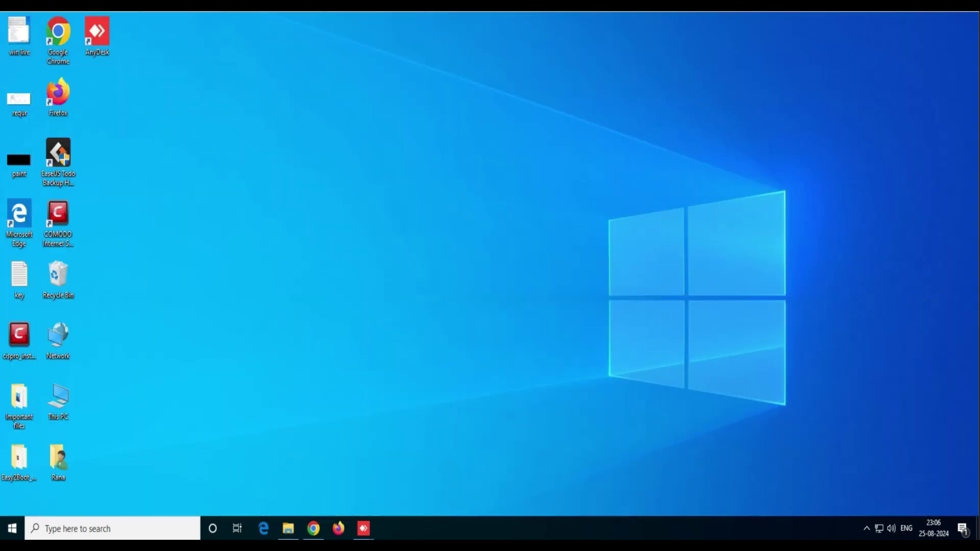